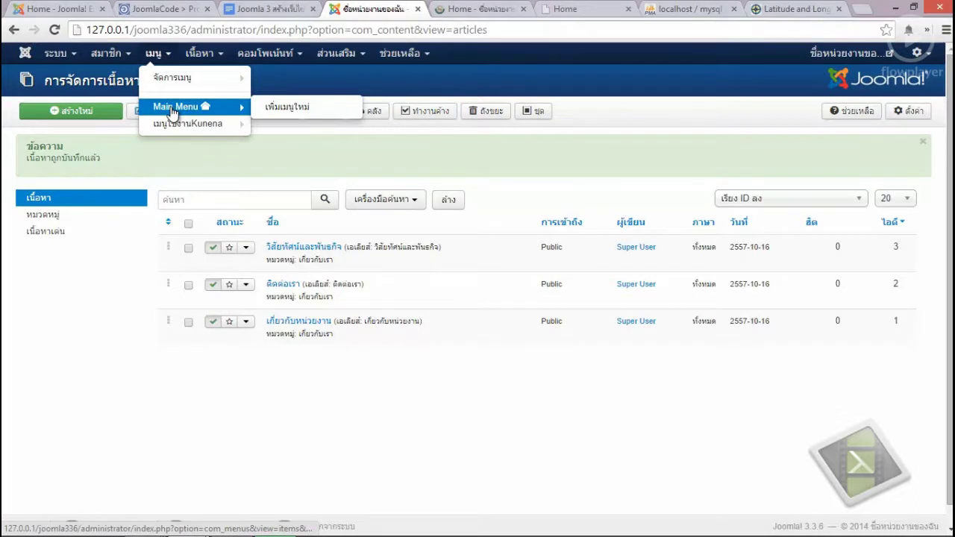
Open the Home item of the Main Menu for editing and change its title to หน้าแรก.
click(167, 108)
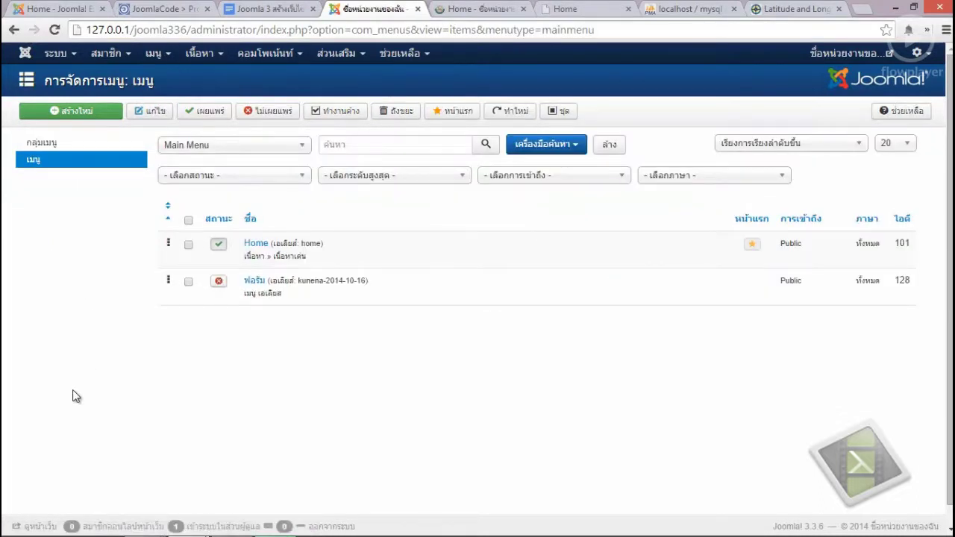
click(258, 246)
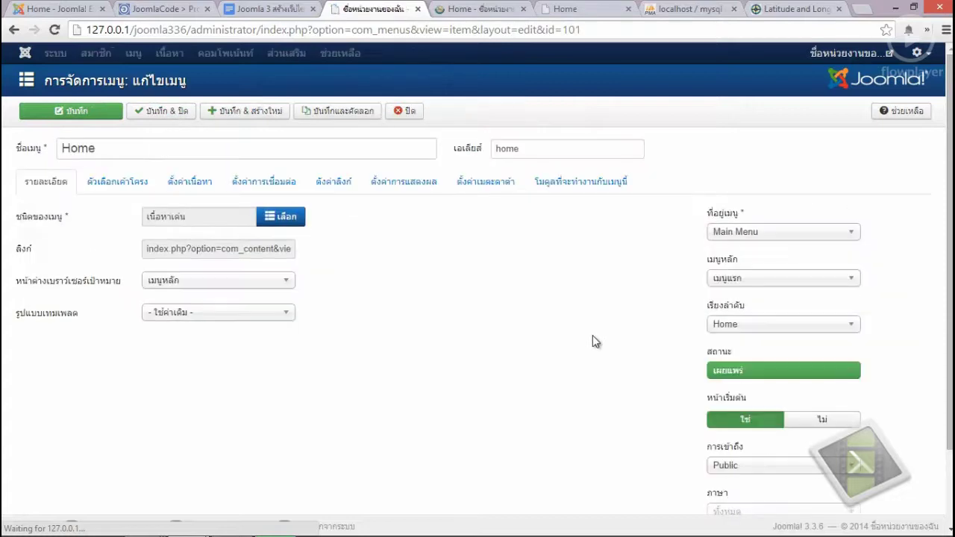
double_click(91, 146)
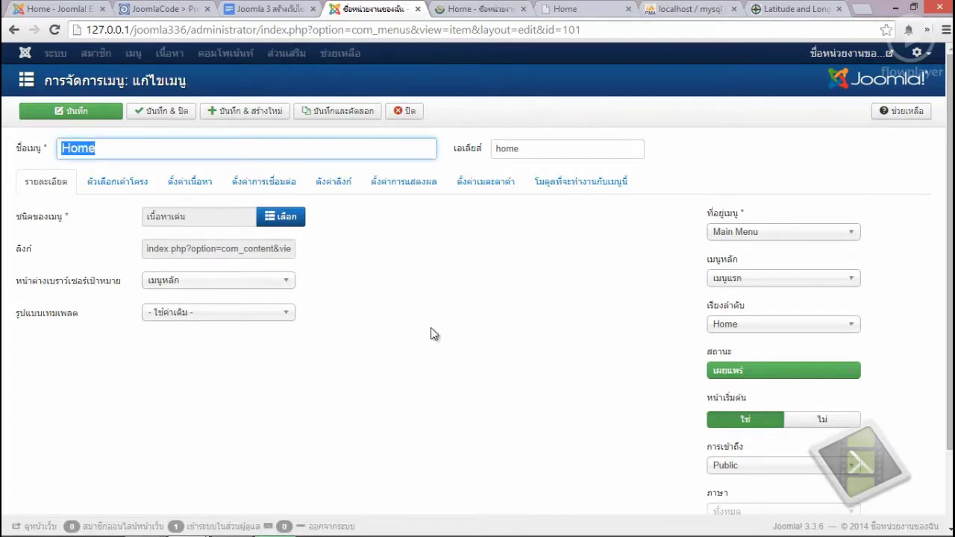
text(ห)
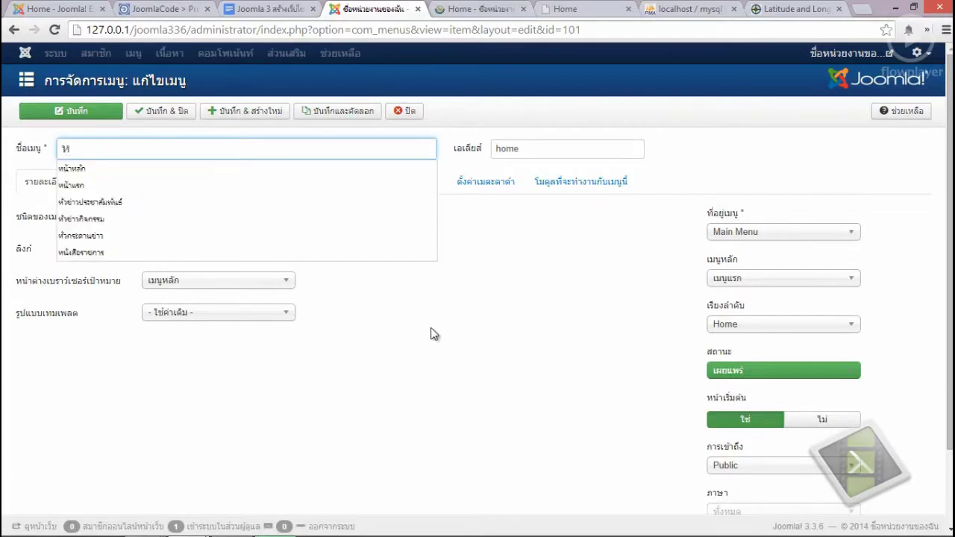
key(Down)
key(Down)
key(Return)
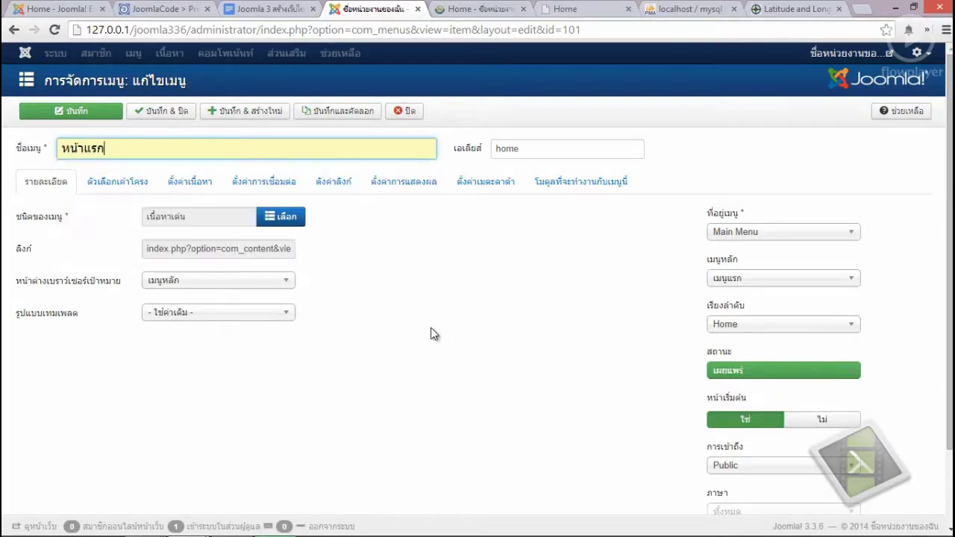
Clear the alias of the หน้าแรก menu item, then save and close it.
double_click(535, 152)
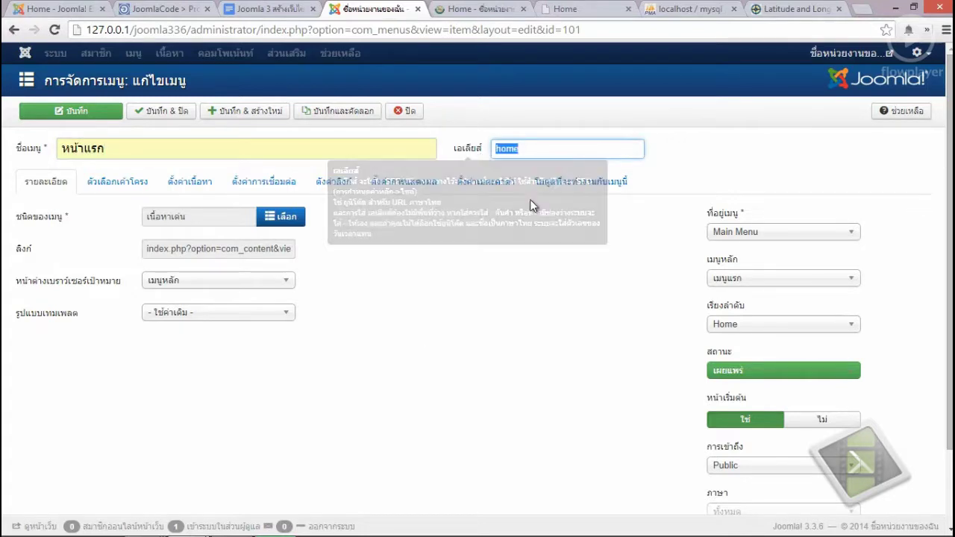
key(BackSpace)
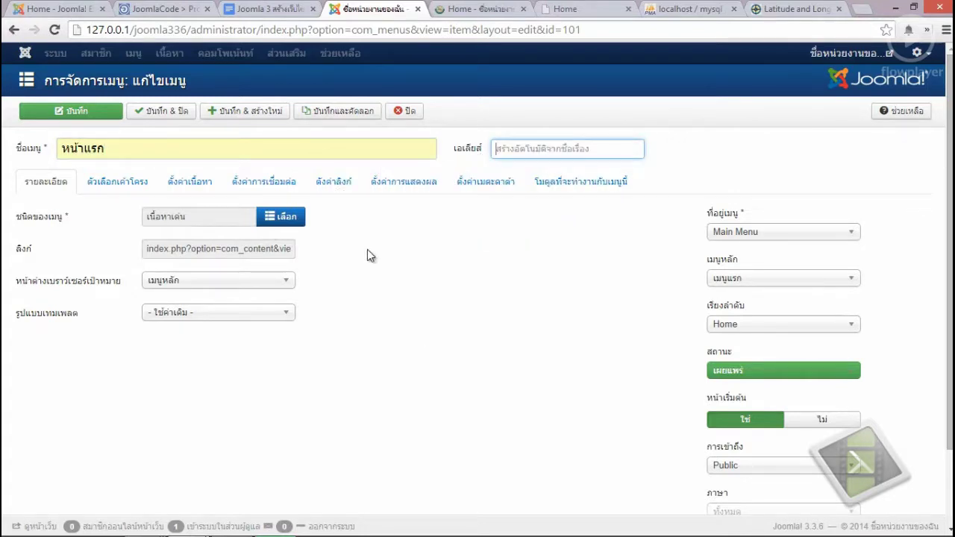
click(160, 111)
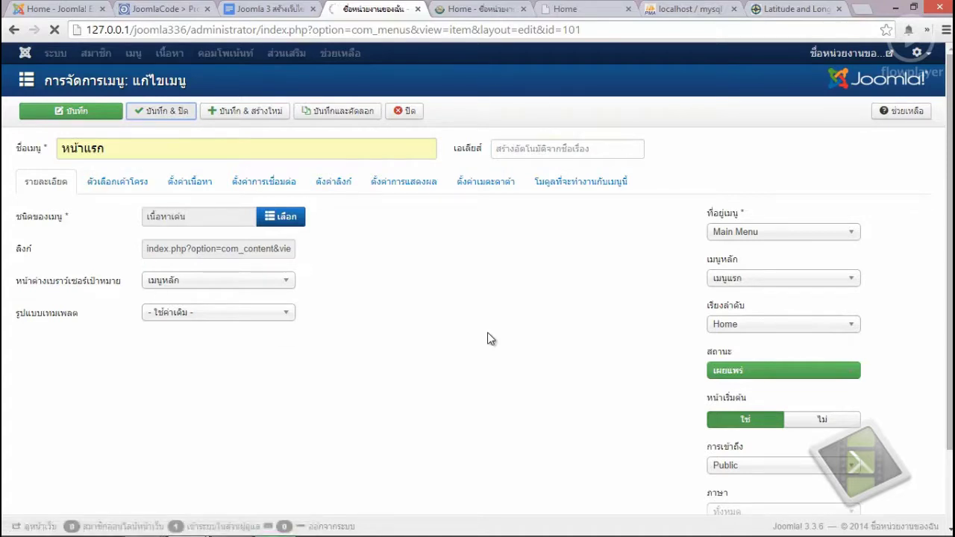
Reload the public site's home page and check the renamed menu entry and the page heading.
click(481, 9)
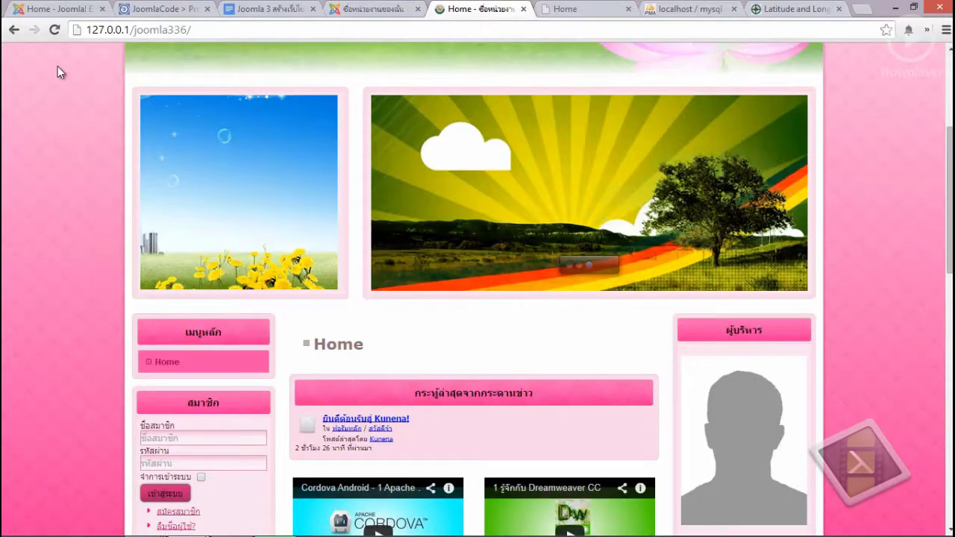
key(F5)
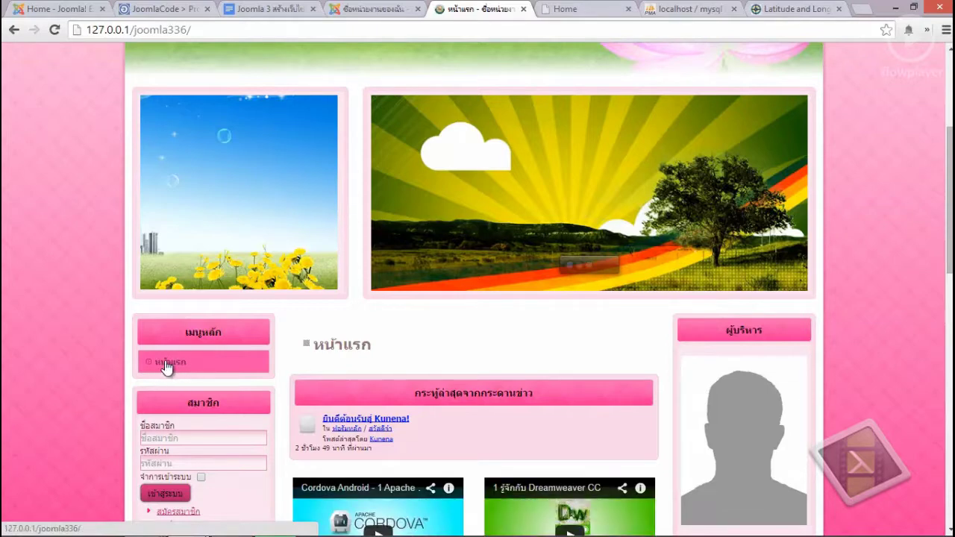
double_click(314, 347)
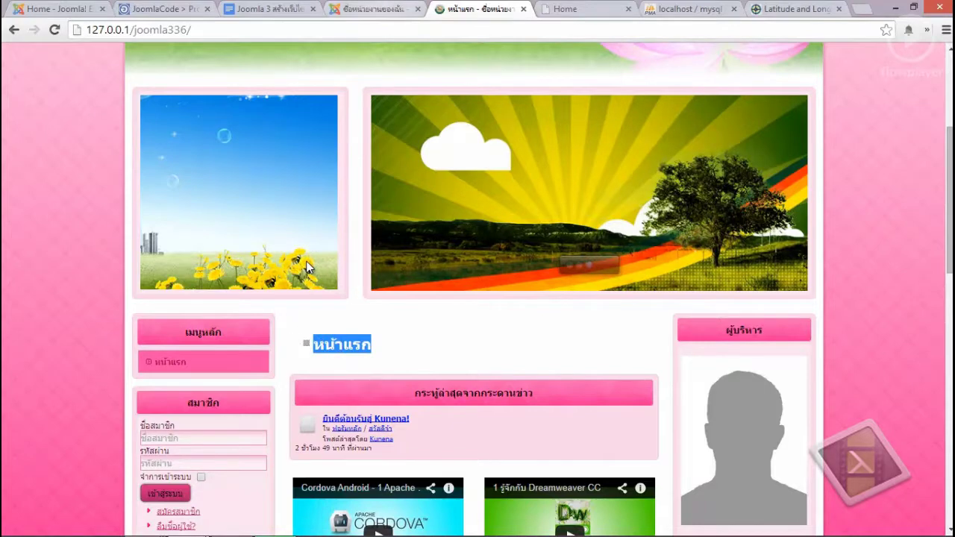
In the หน้าแรก menu item's page display settings, set แสดงชื่อหน้า to ไม่, then save and close it.
key(ctrl+shift+Tab)
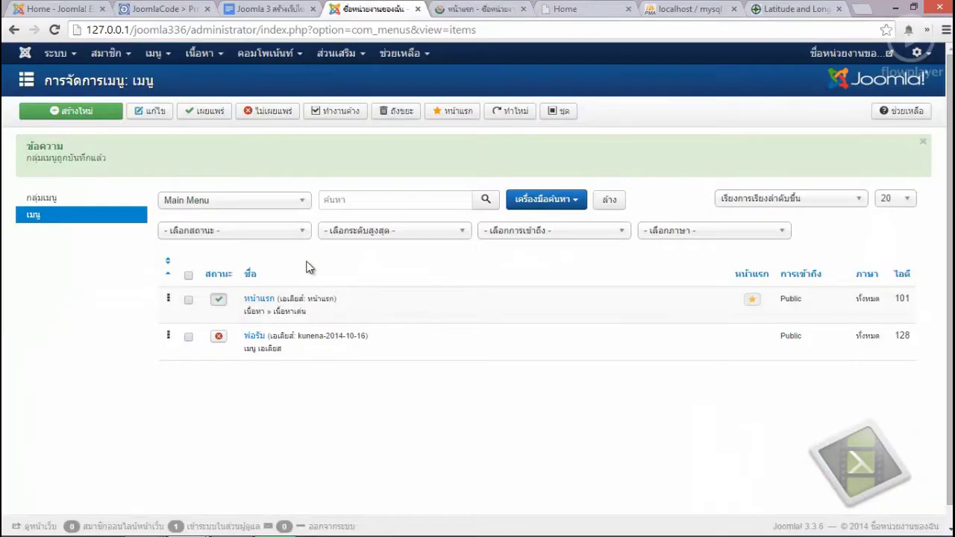
click(260, 299)
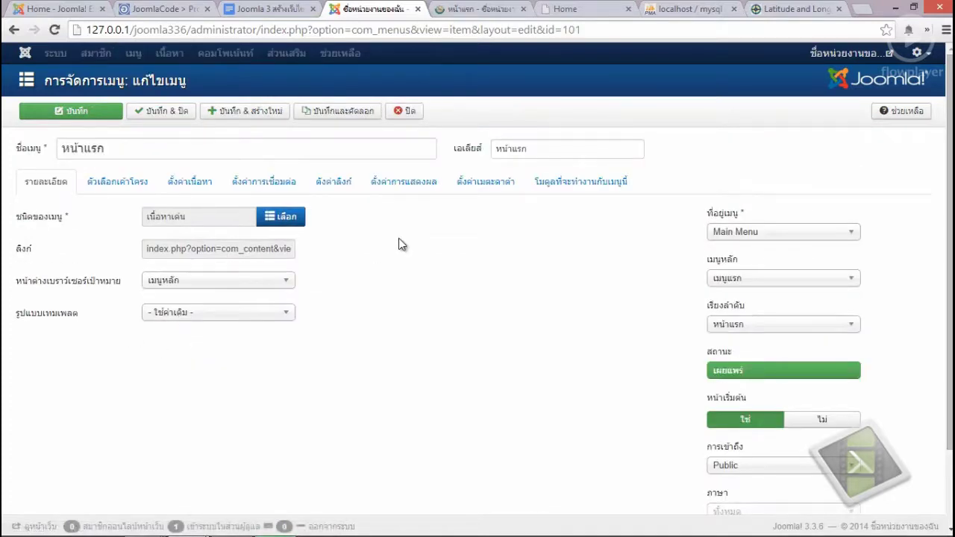
click(403, 182)
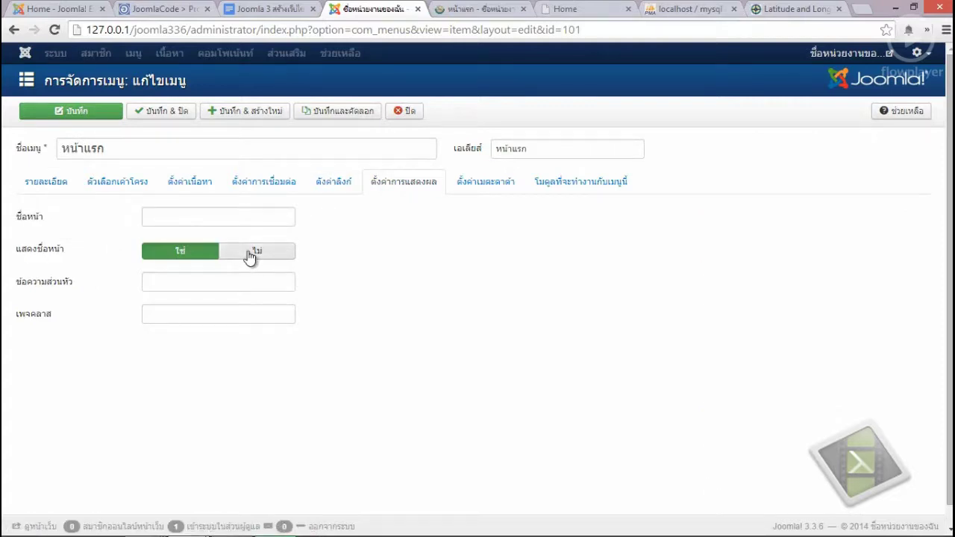
click(251, 256)
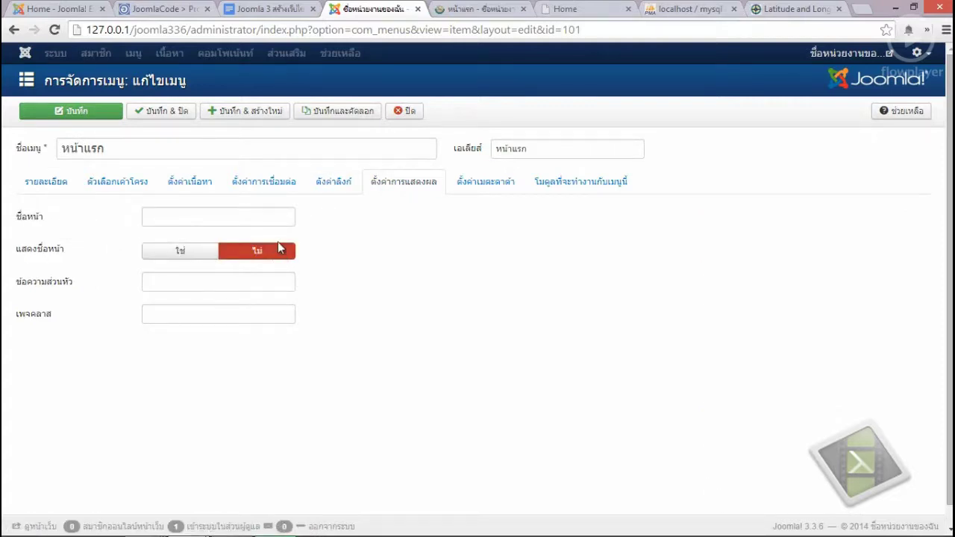
click(166, 112)
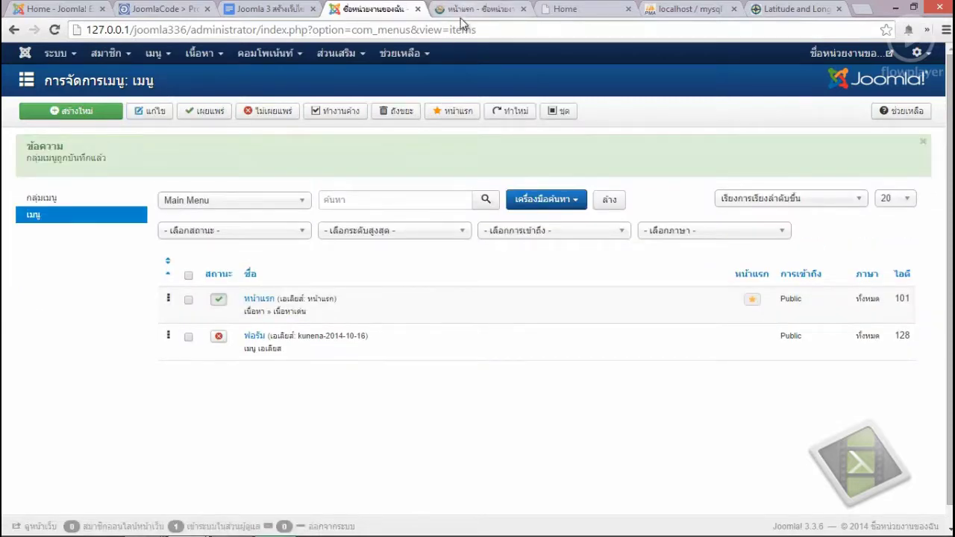
Reload the public home page to check its heading area, then return to the menu item list.
key(ctrl+Tab)
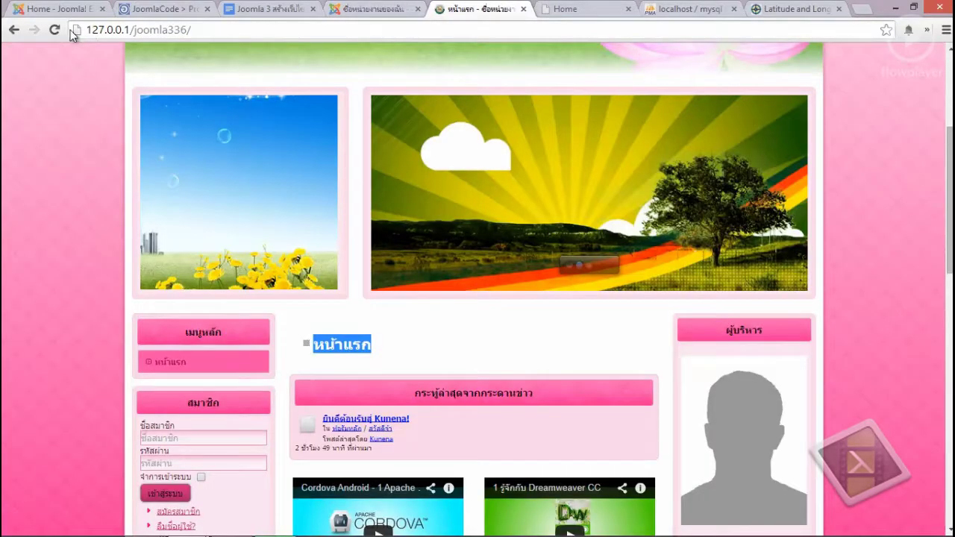
key(F5)
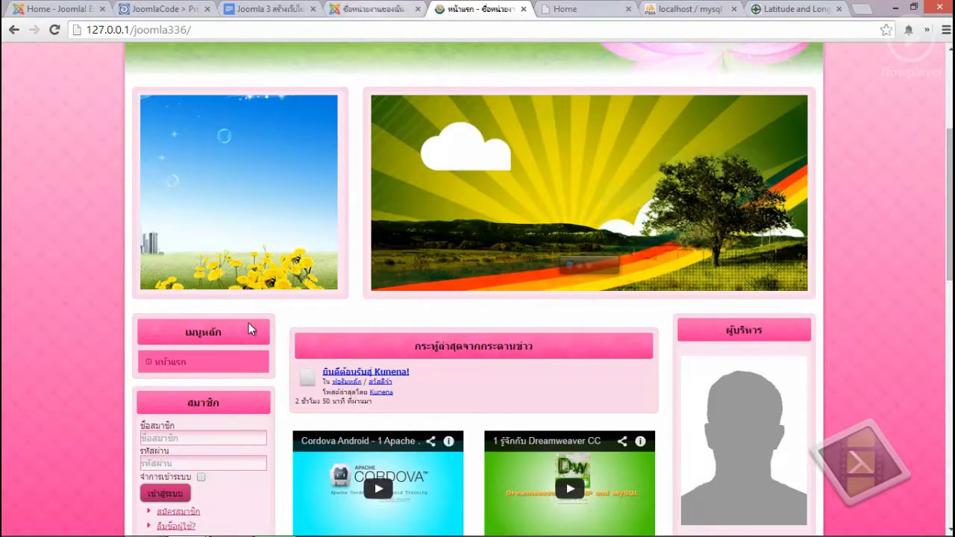
key(ctrl+shift+Tab)
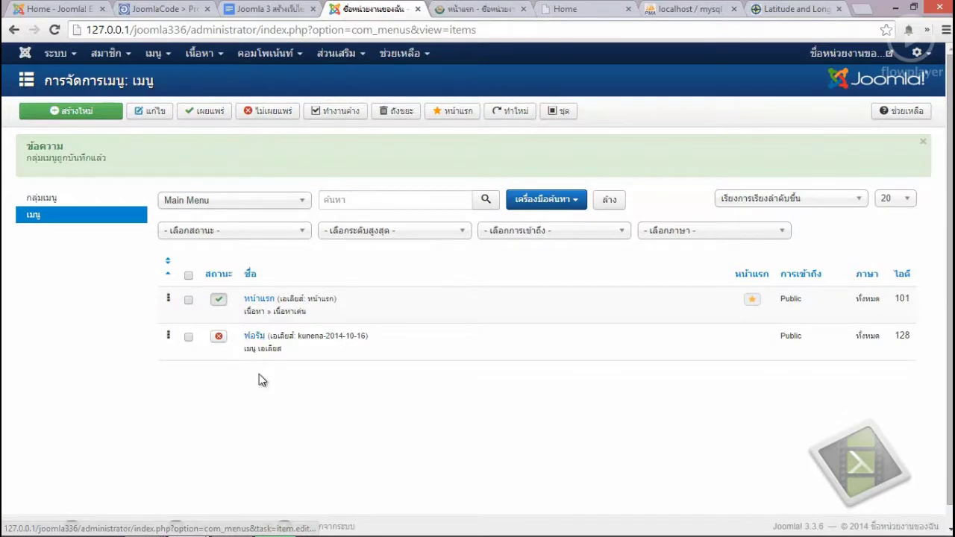
Open the ฟอรัม item of the Main Menu for editing and set its status to เผยแพร่.
click(254, 338)
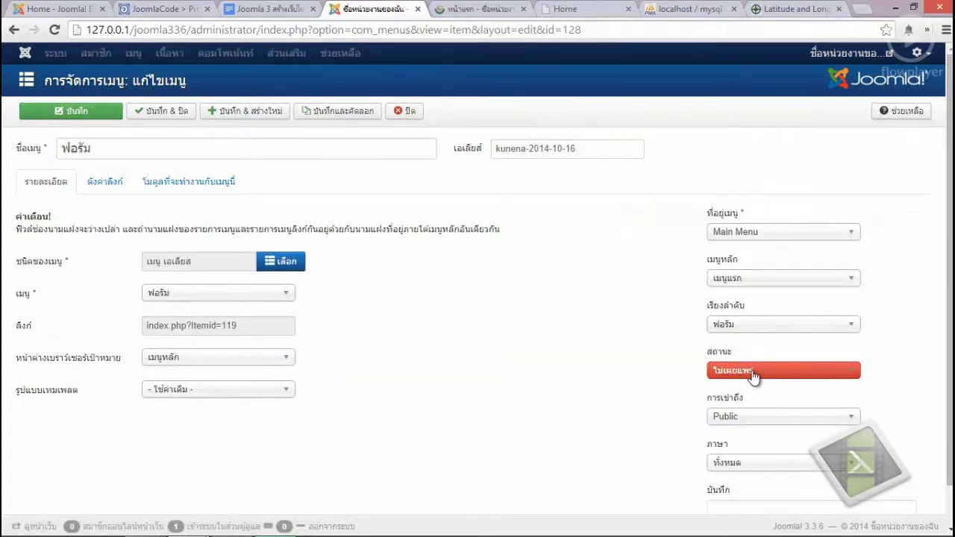
click(754, 377)
click(750, 386)
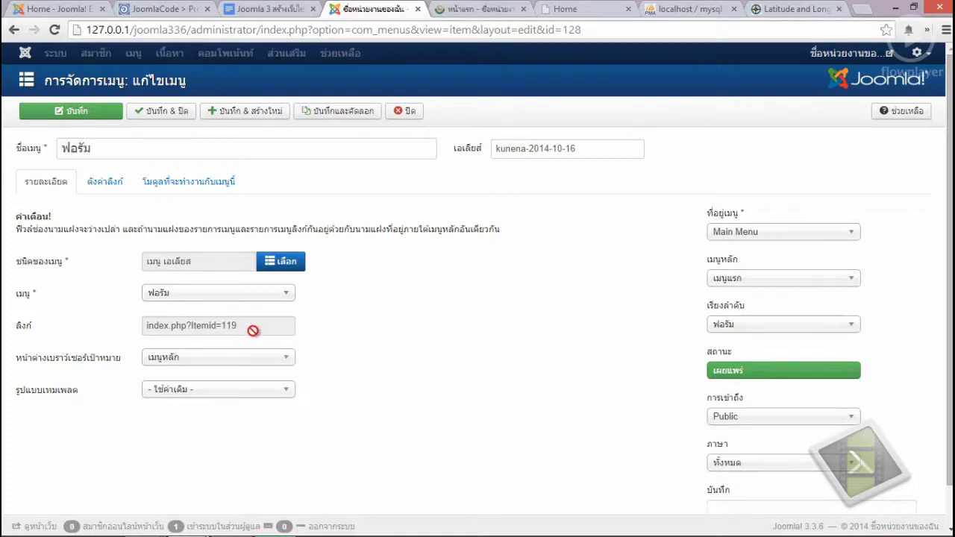
Set both the title and the alias of the forum menu item to กระดานข่าว.
drag(111, 155, 42, 154)
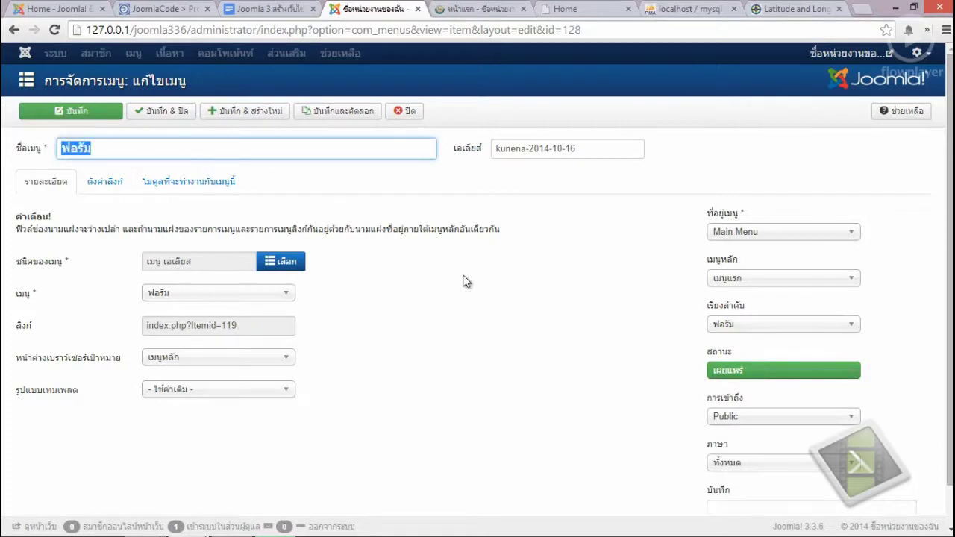
text(ก)
key(Down)
key(Return)
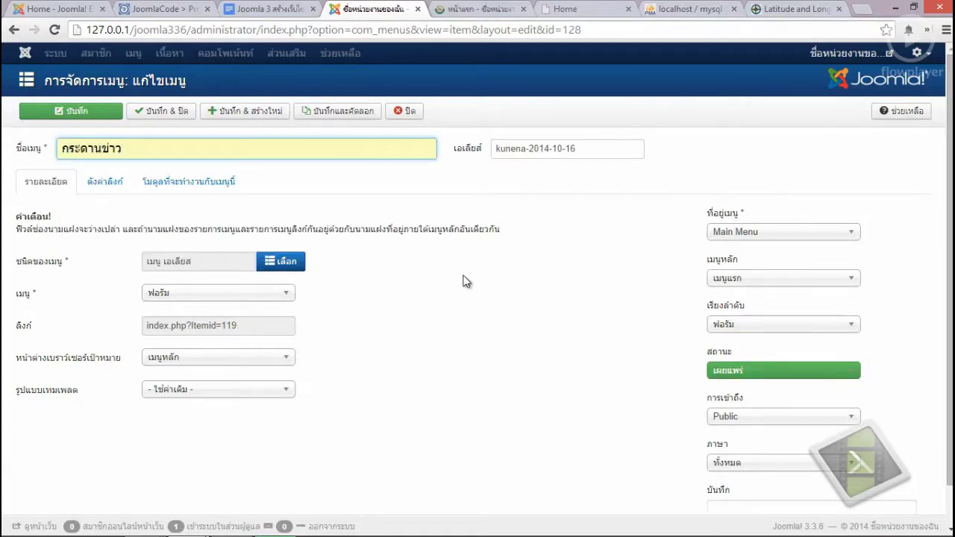
triple_click(556, 148)
text(ก)
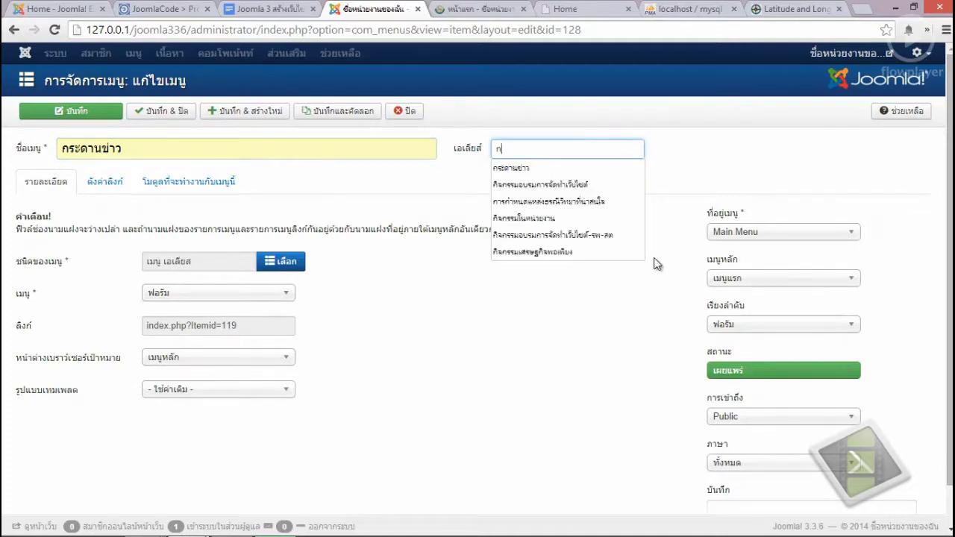
text(ระ)
key(Down)
key(Return)
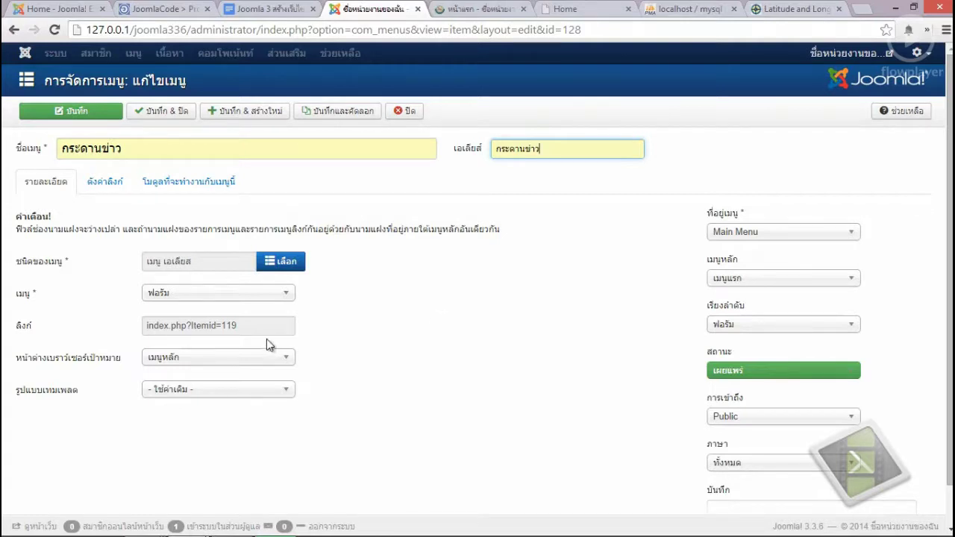
Point the กระดานข่าว alias item to หมวดหมู่หลัก under kunenamenu, then save and close it.
click(262, 297)
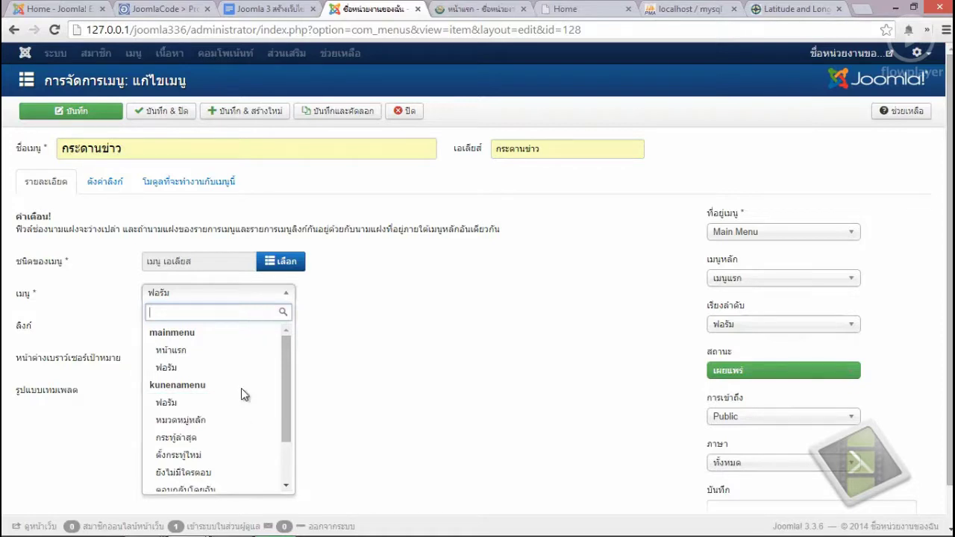
scroll(241, 394, down, 1)
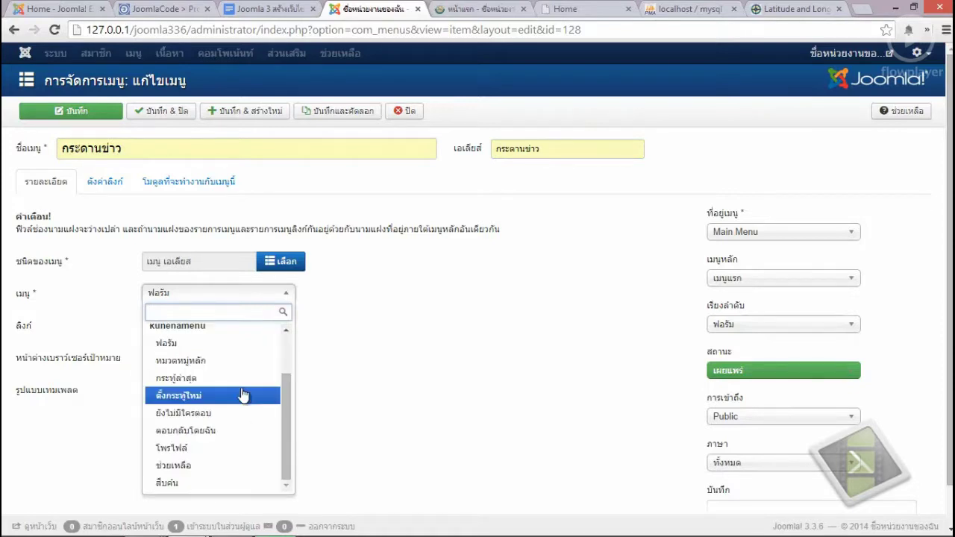
click(209, 368)
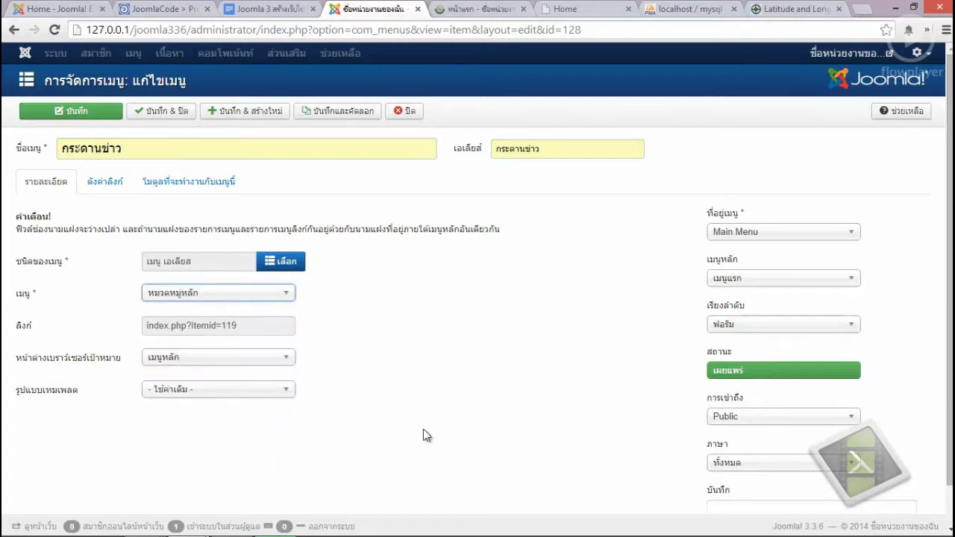
click(246, 297)
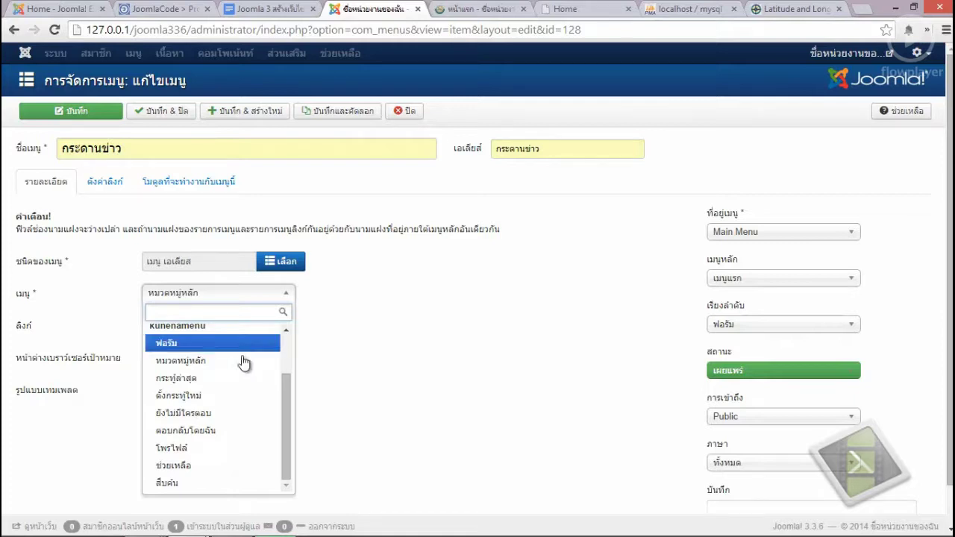
click(199, 362)
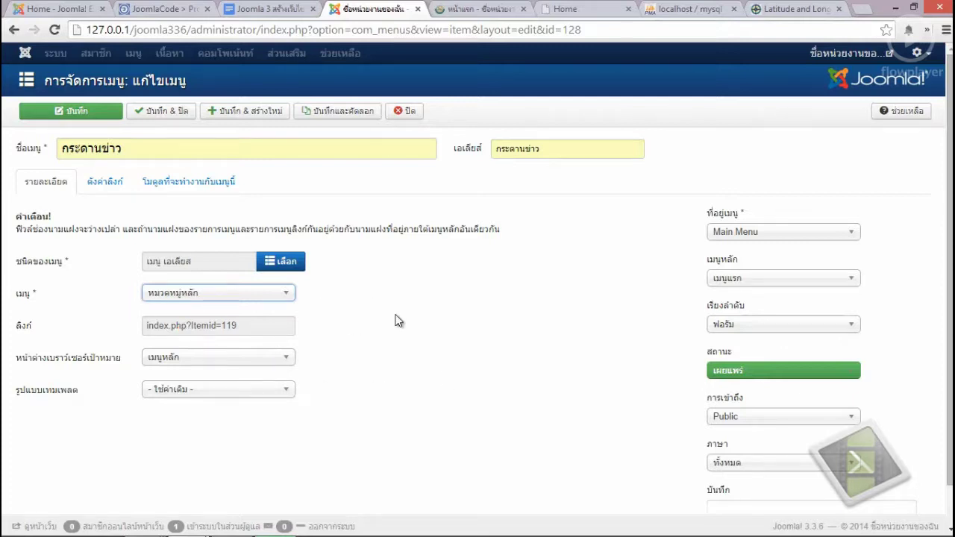
click(169, 112)
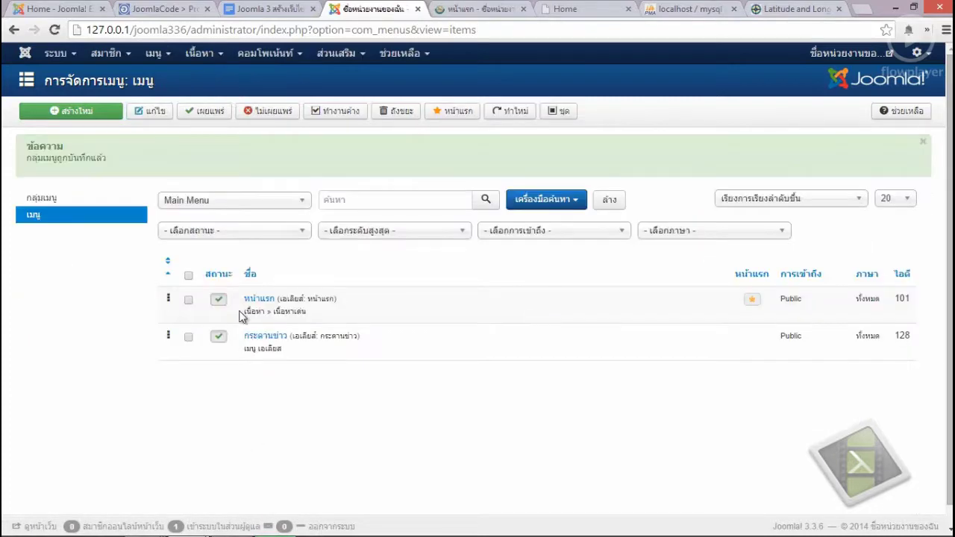
Reload the public home page, open กระดานข่าว from the main menu, and look through the forum page.
key(ctrl+Tab)
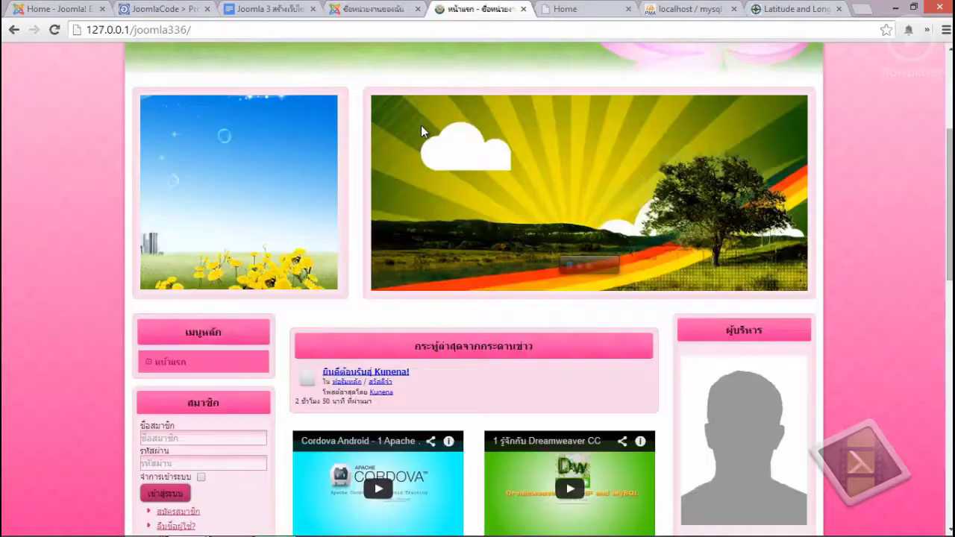
click(54, 30)
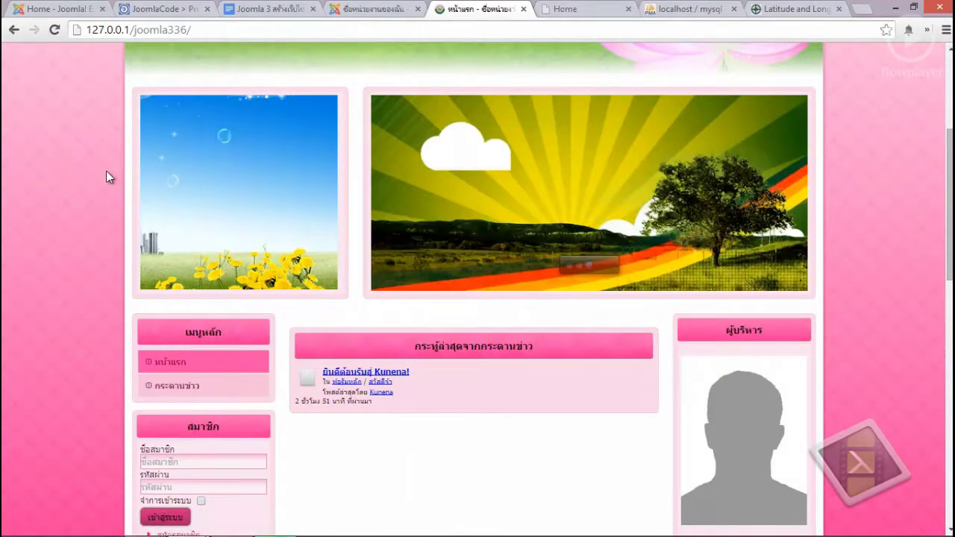
click(178, 388)
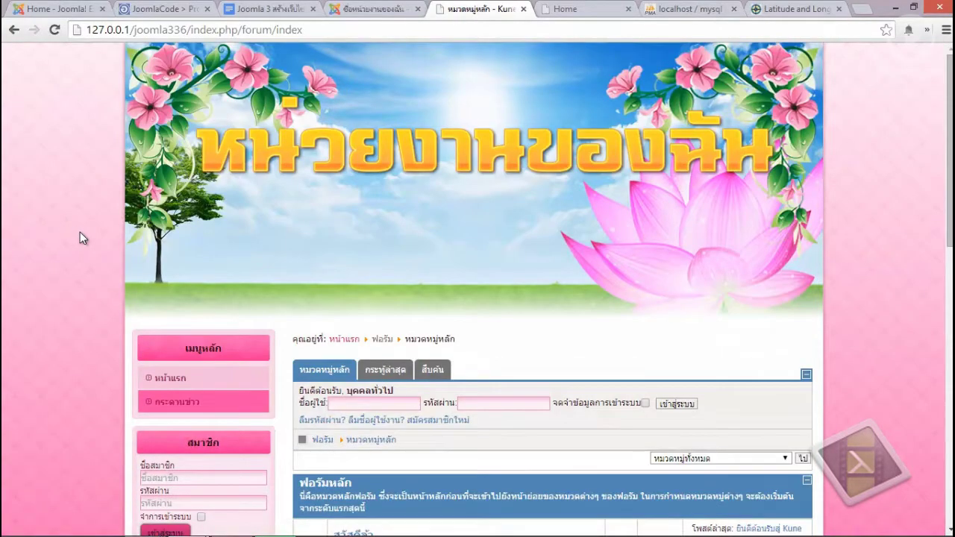
scroll(342, 394, down, 4)
scroll(637, 299, down, 5)
scroll(566, 356, up, 10)
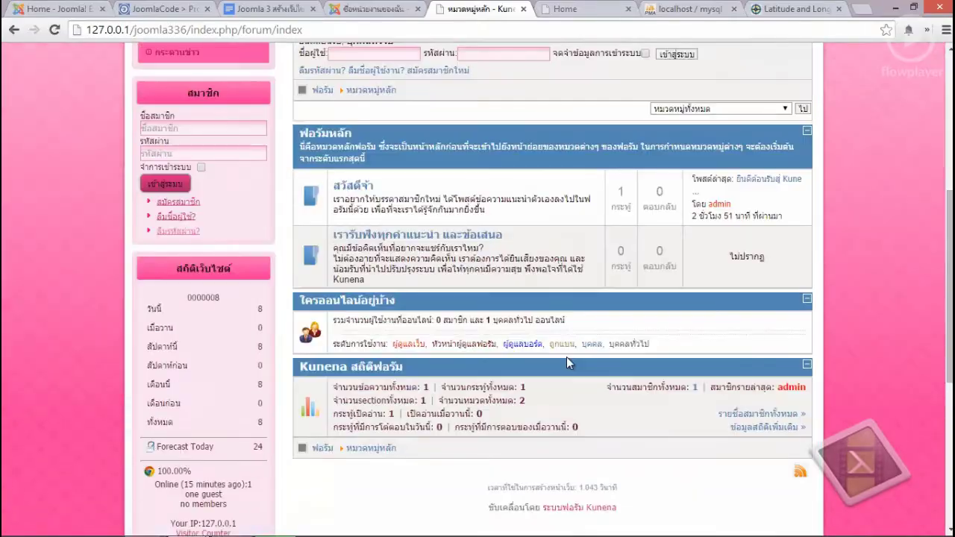
Look over the rest of the public forum page and return to the site's หน้าแรก page.
scroll(562, 329, down, 4)
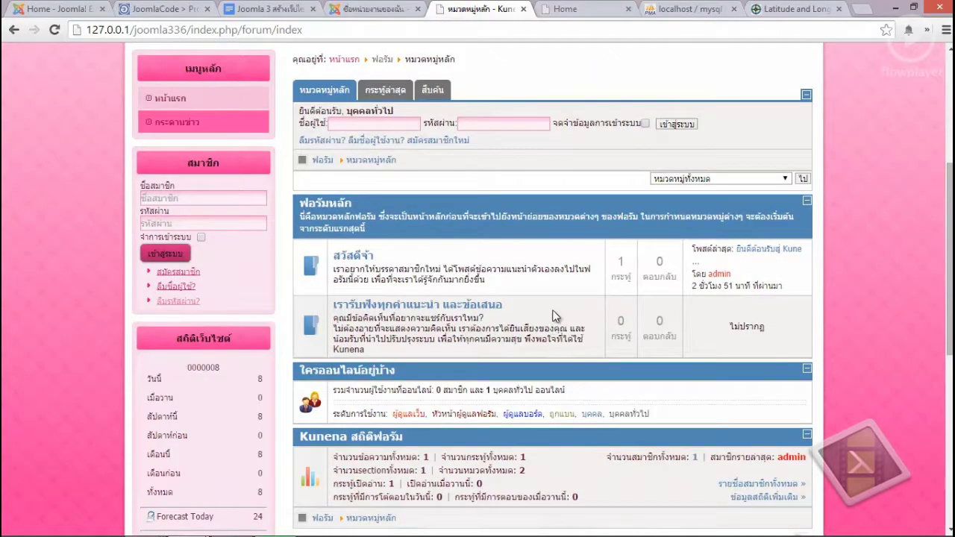
scroll(513, 299, up, 4)
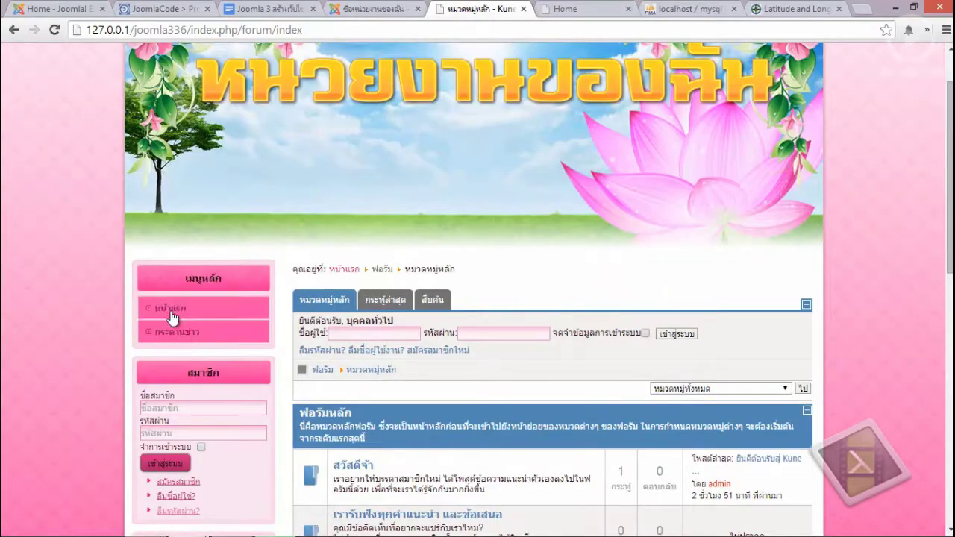
click(171, 308)
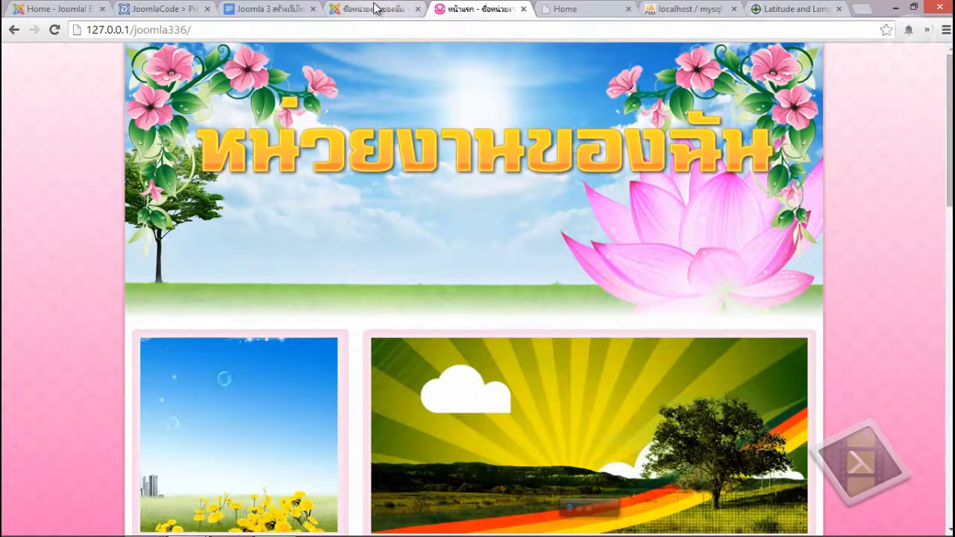
Switch to the Joomla administration and create a new Main Menu item of the content type หมวดหมู่ แสดงแบบบล็อก.
click(376, 8)
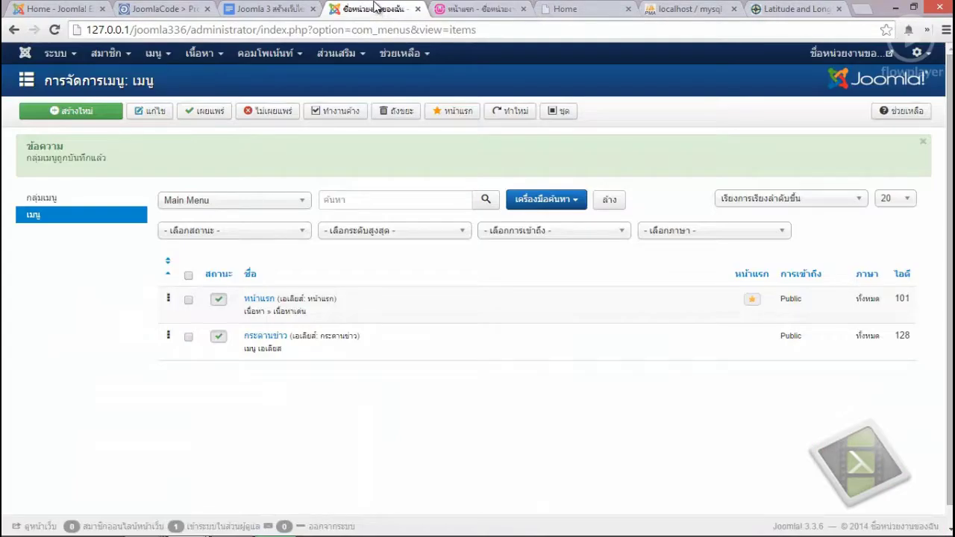
click(87, 113)
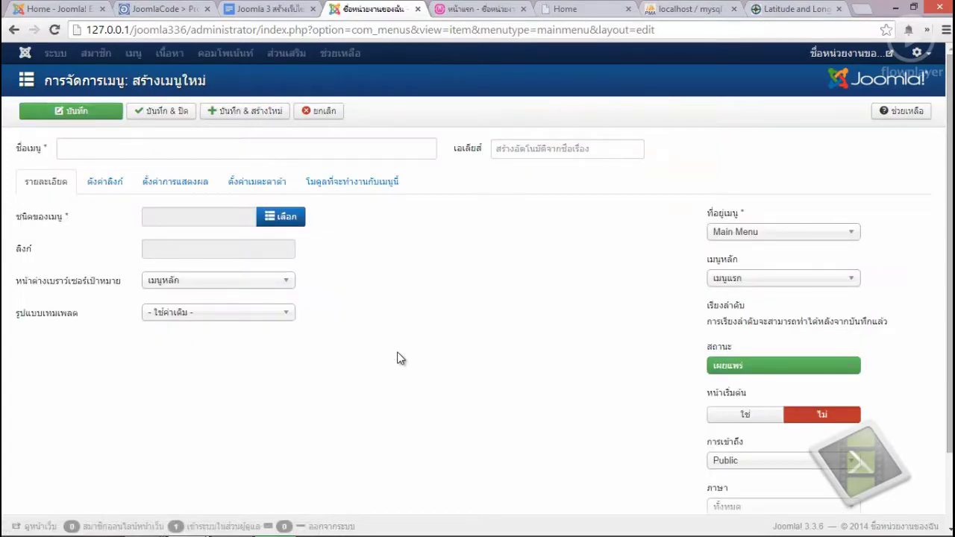
click(285, 218)
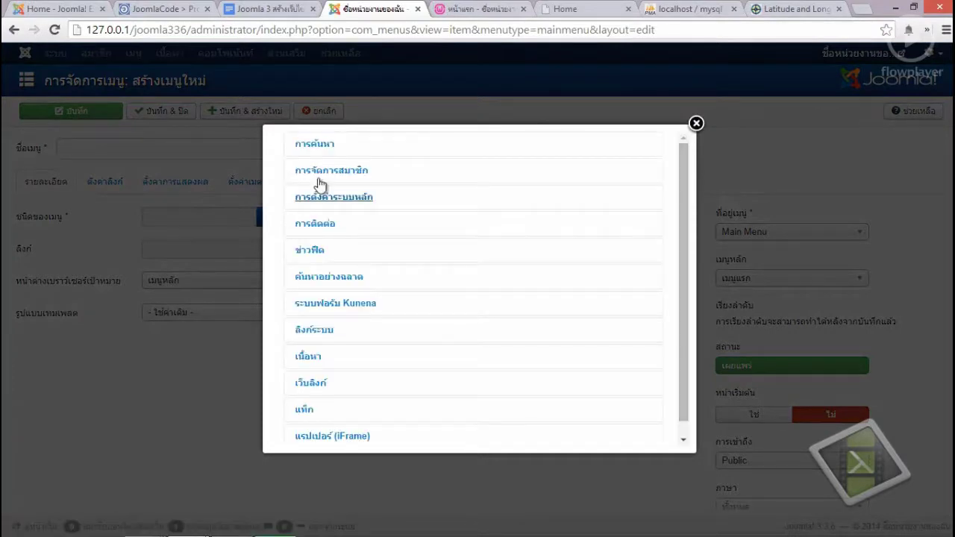
click(309, 358)
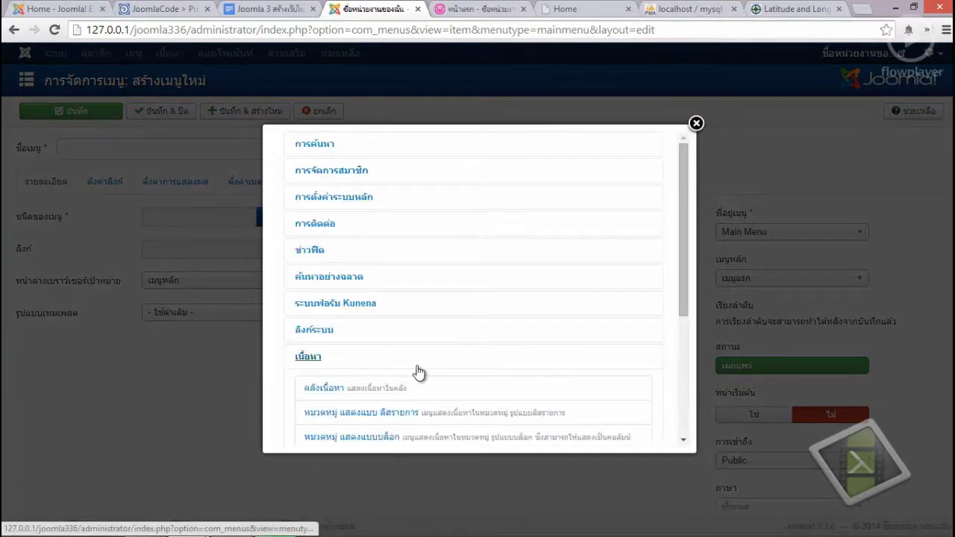
scroll(470, 281, down, 2)
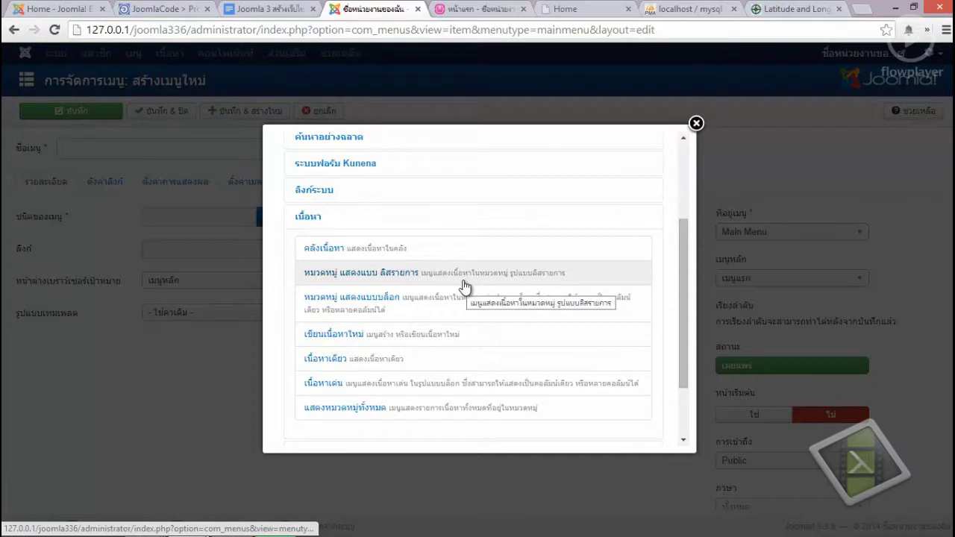
click(365, 302)
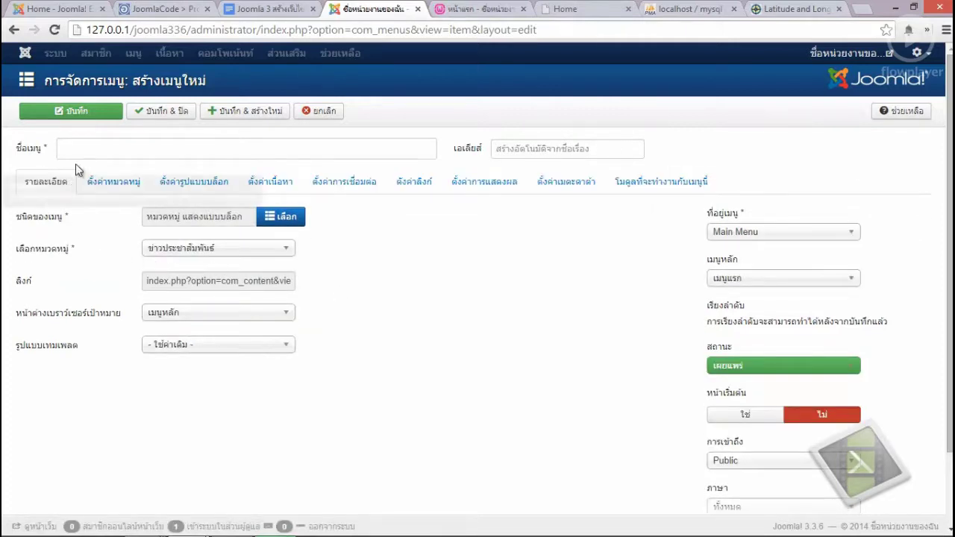
Title the menu item ข่าวประชาสัมพันธ์, then save it and start another new item.
click(102, 148)
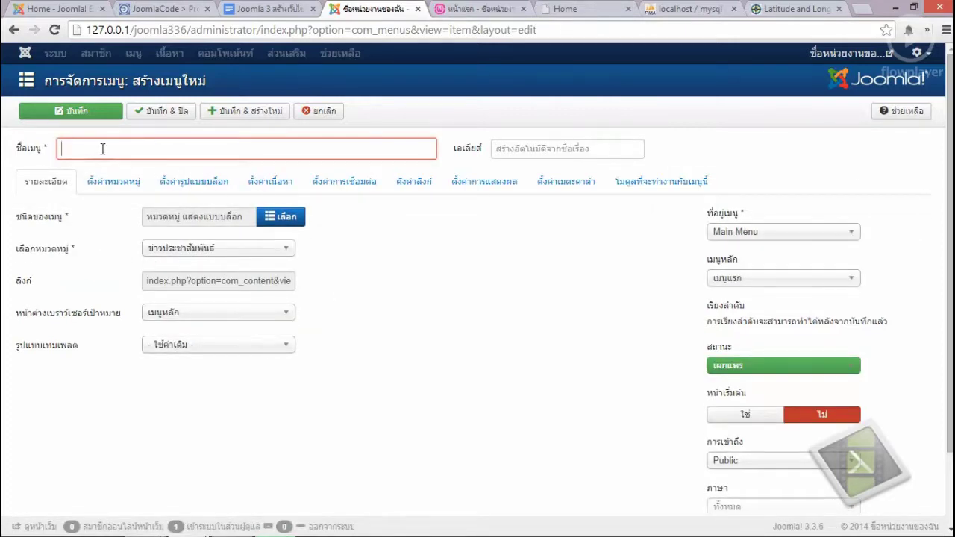
text(ข่าว)
key(Down)
key(Return)
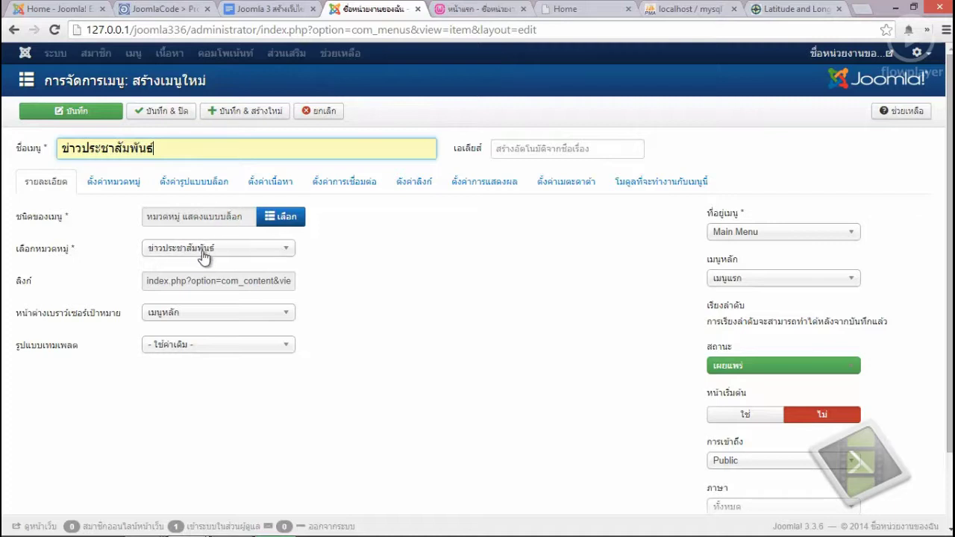
click(260, 116)
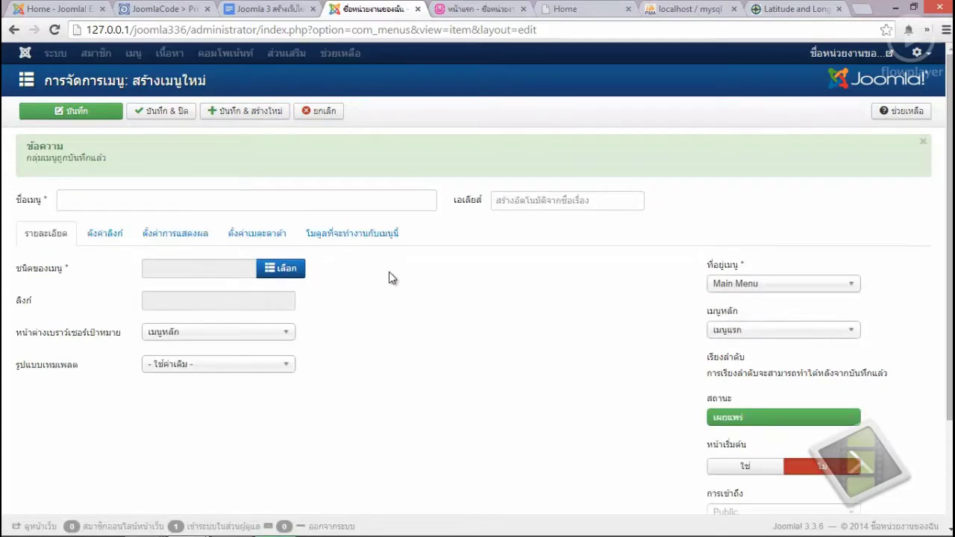
Enter ข่าวกิจกรรม as the title of the new menu item.
click(280, 207)
text(ข่าวกิจ)
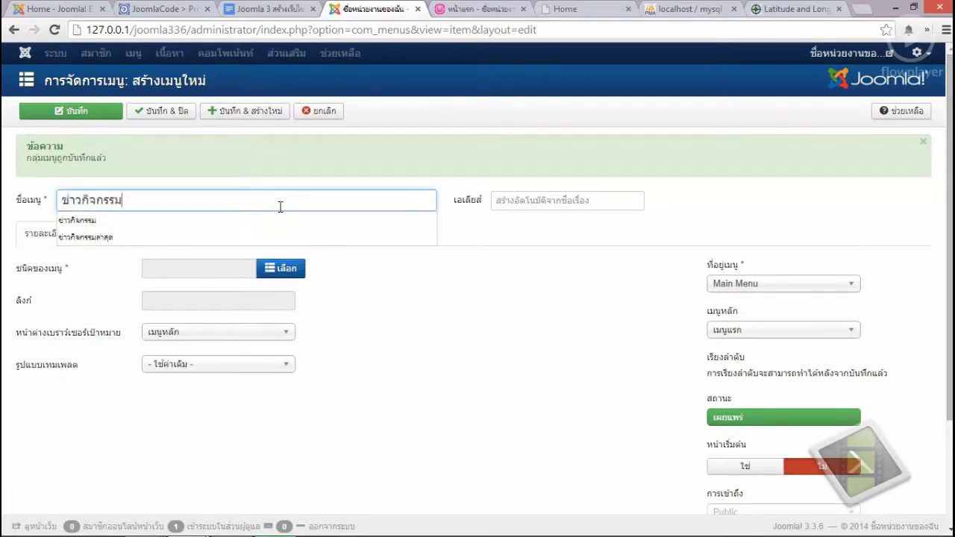
text(กรรม)
click(468, 306)
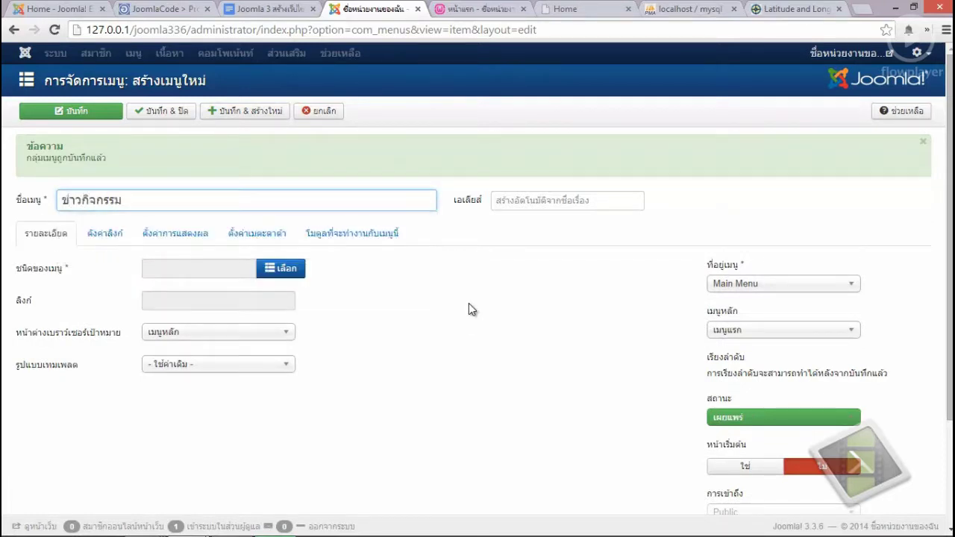
Make ข่าวกิจกรรม a หมวดหมู่ แสดงแบบบล็อก item for the ข่าวกิจกรรม category, then save it and start another new item.
click(285, 270)
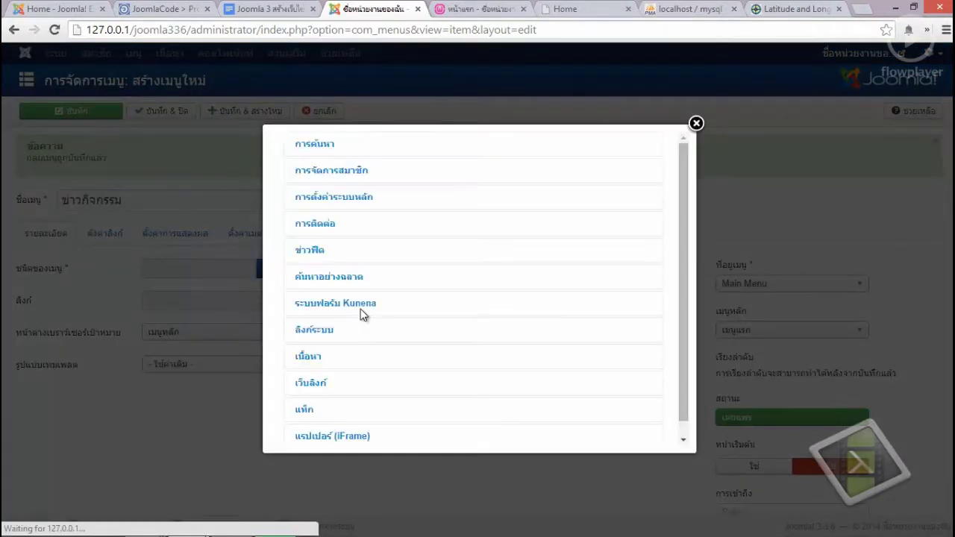
click(312, 358)
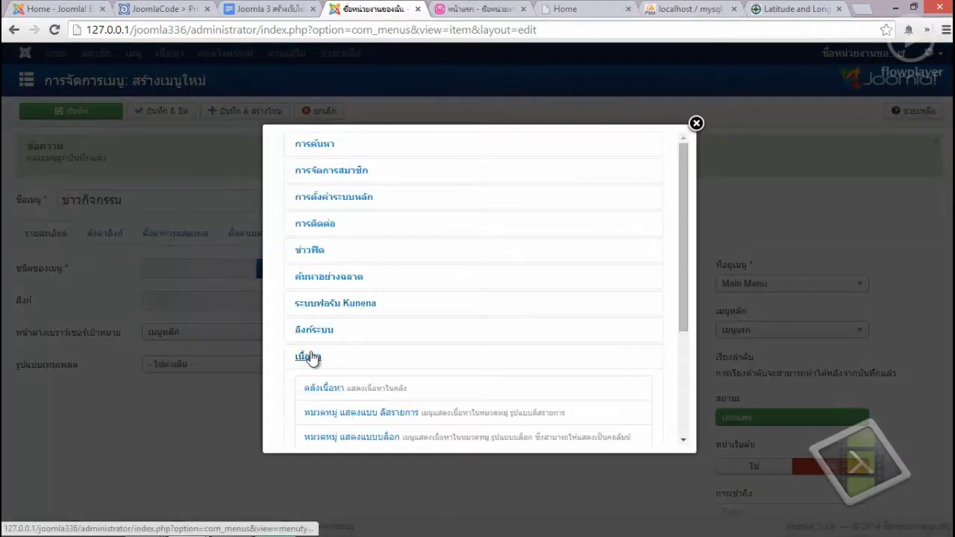
click(380, 437)
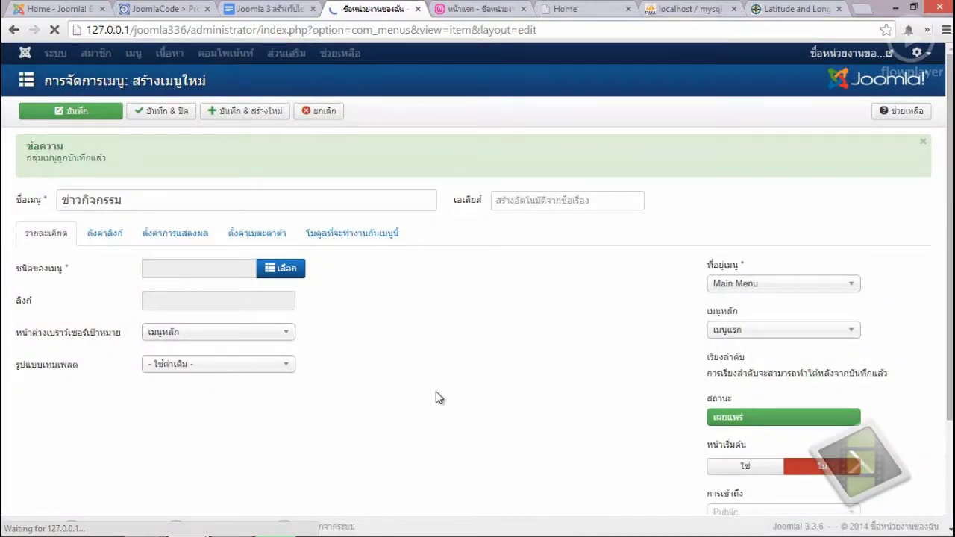
click(214, 257)
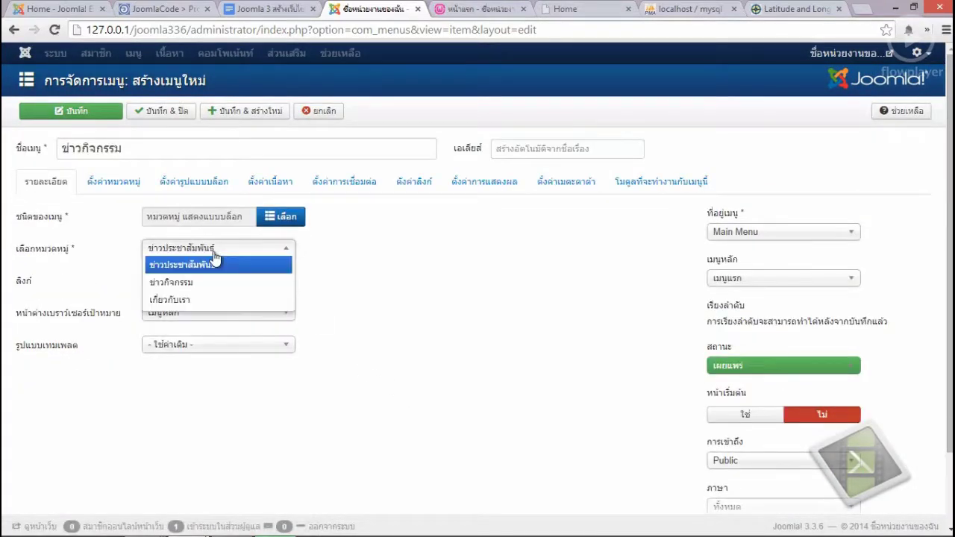
click(182, 280)
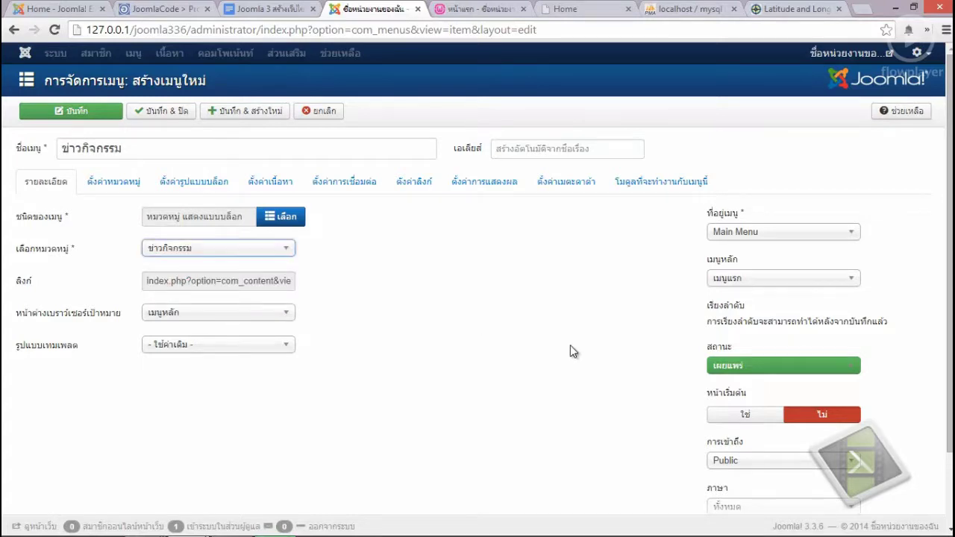
click(244, 112)
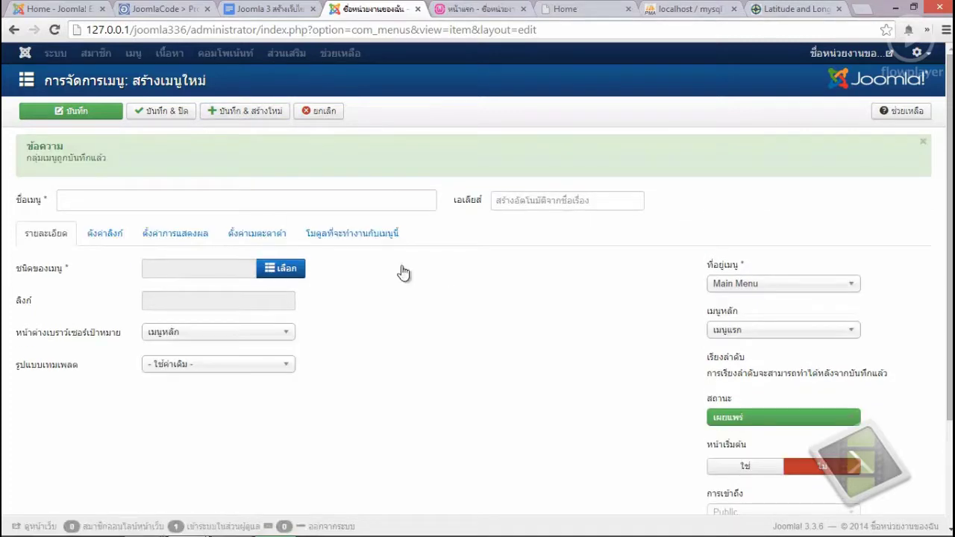
Enter วิสัยทัศน์และพันธกิจ as the title of the new menu item.
click(278, 203)
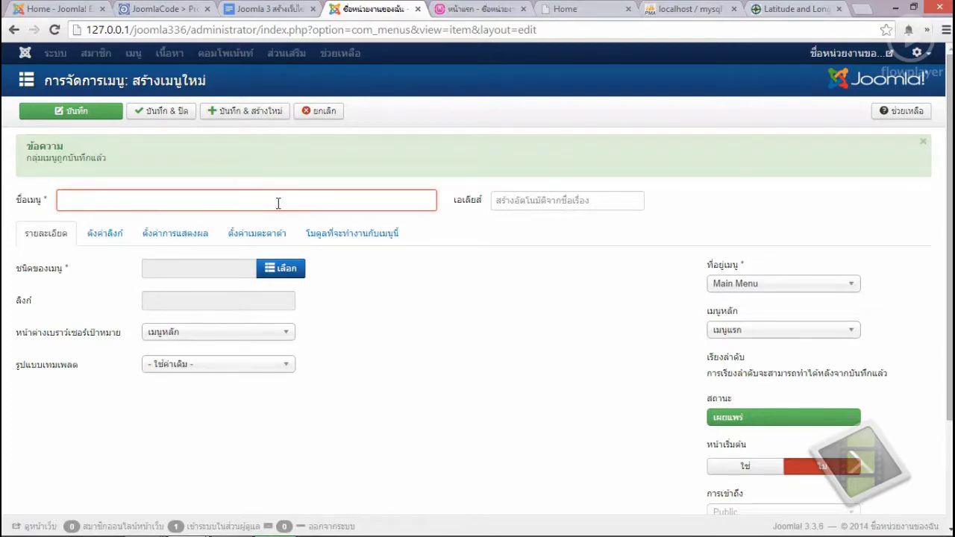
text(วิ)
key(Down)
key(Down)
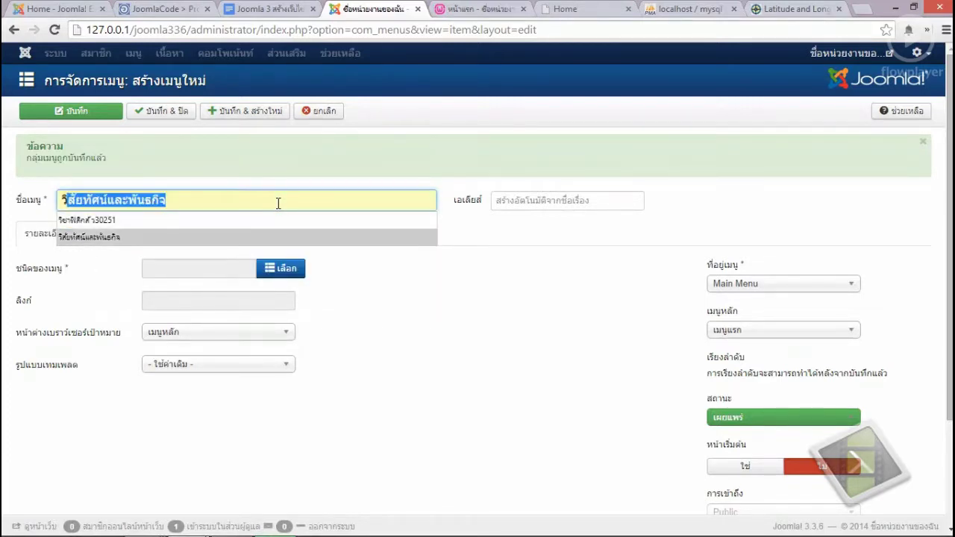
key(Return)
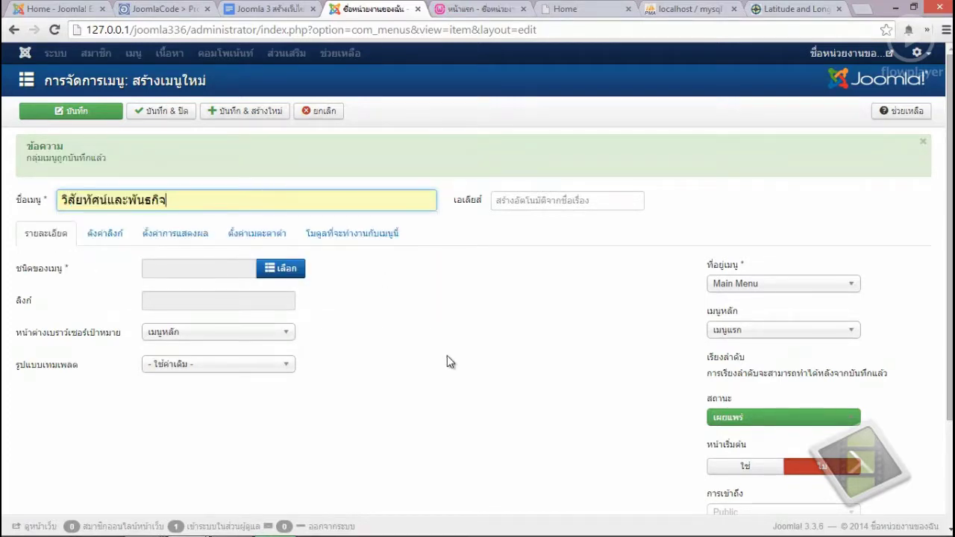
Make it a เนื้อหาเดียว item showing the วิสัยทัศน์และพันธกิจ article, then save it and start another new item.
click(303, 276)
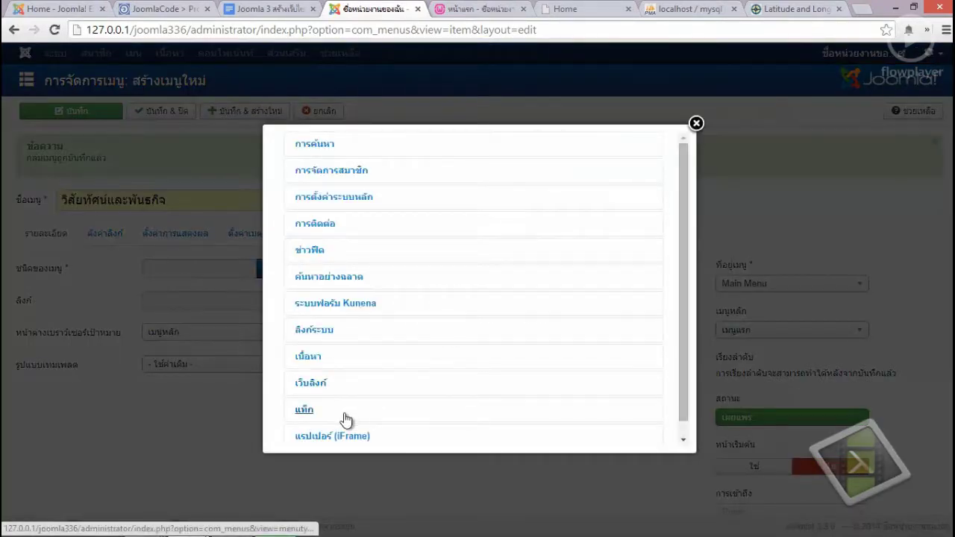
click(317, 359)
scroll(448, 305, down, 1)
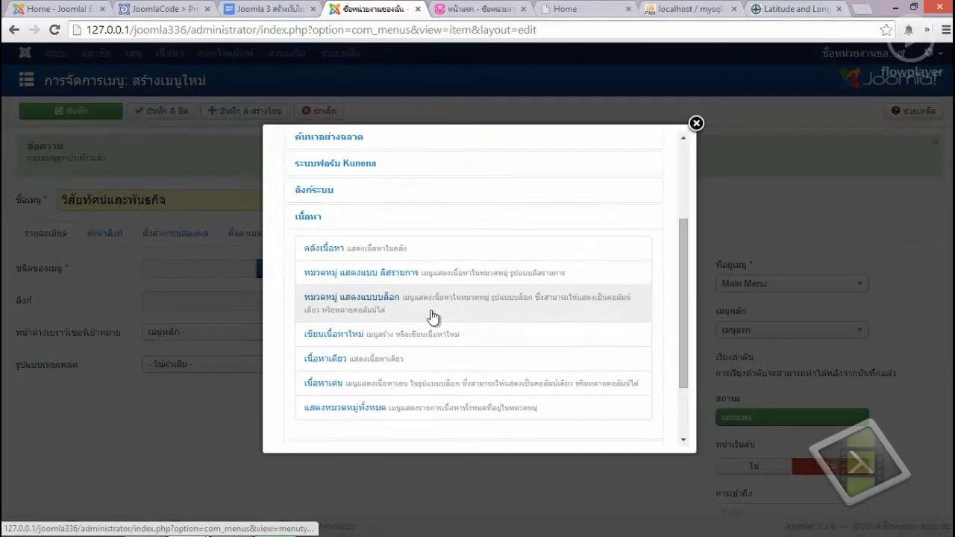
click(341, 363)
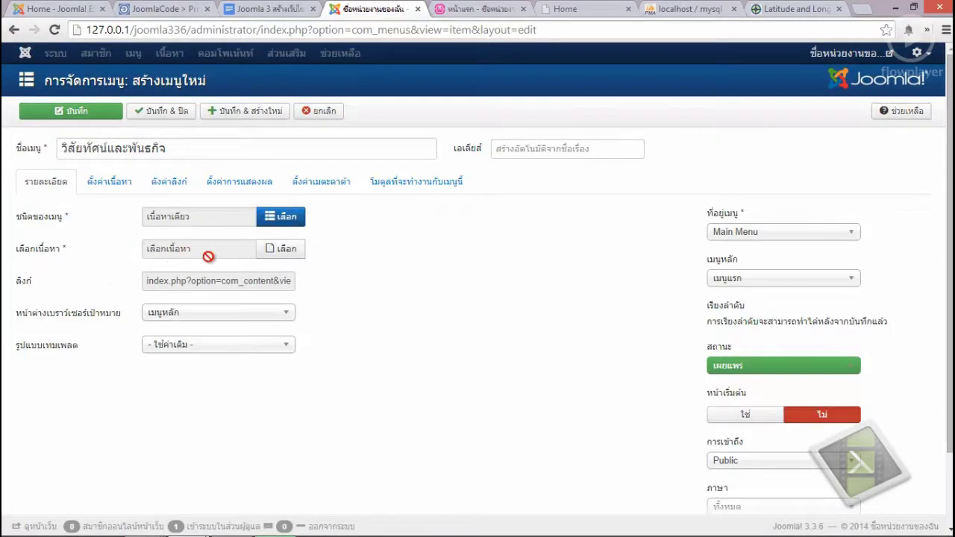
click(286, 250)
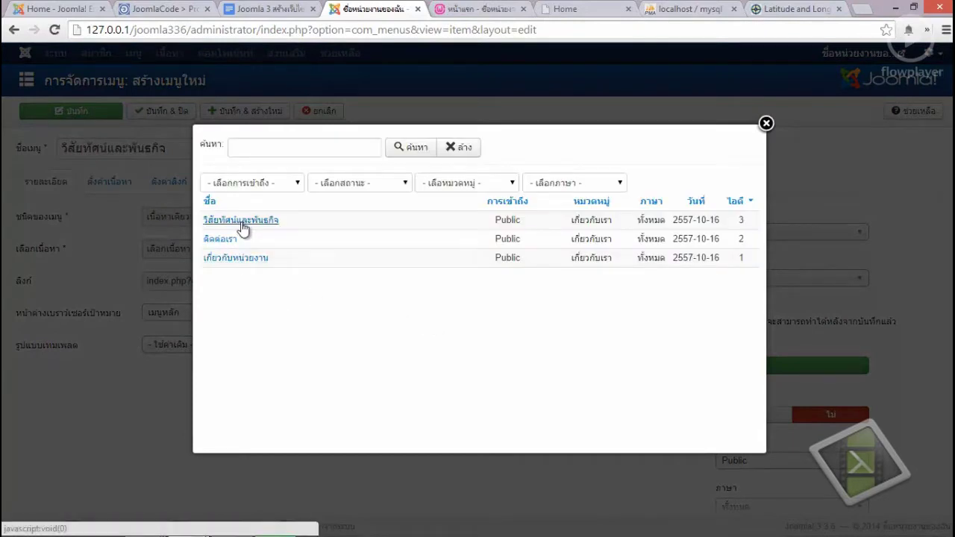
click(240, 221)
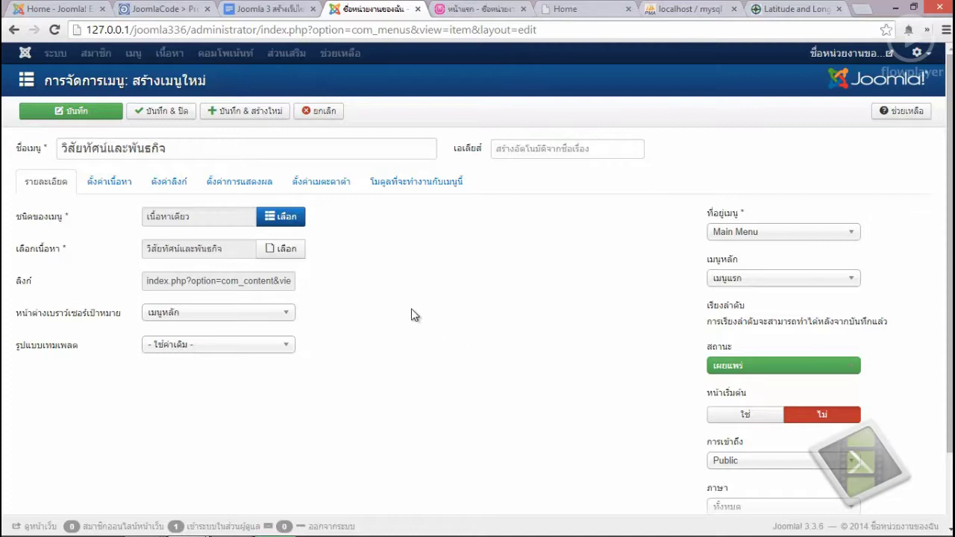
click(265, 110)
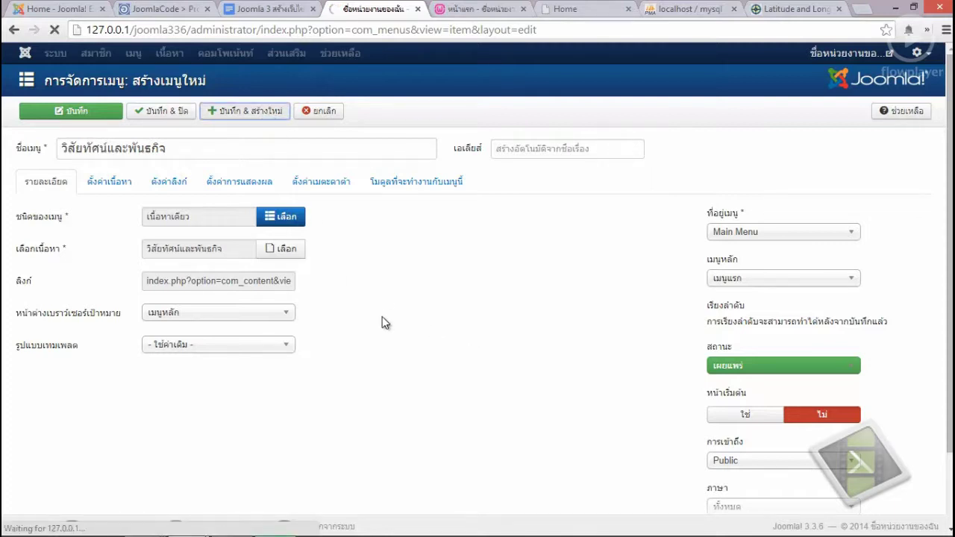
Enter เกี่ยวกับหน่วยงาน as the title of the new menu item.
click(223, 194)
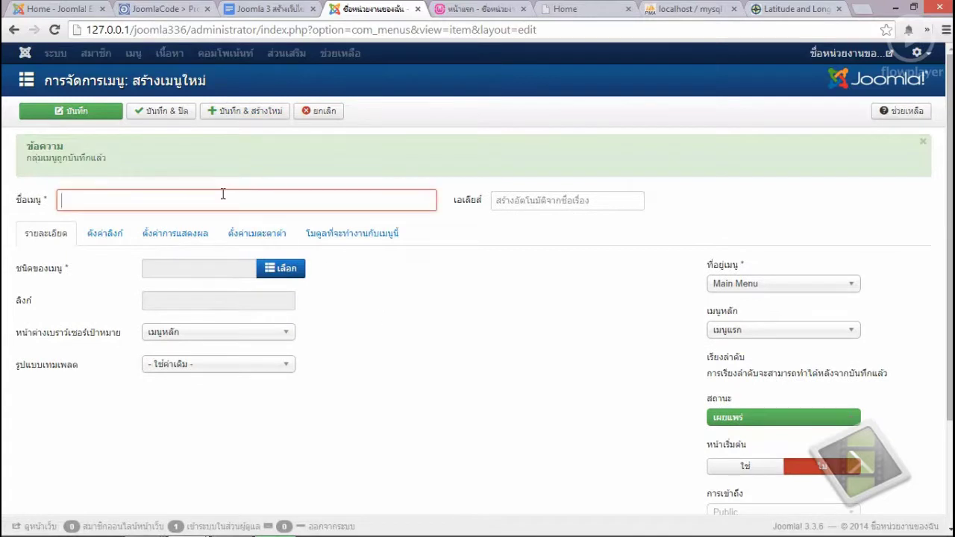
text(เกี่ยวก)
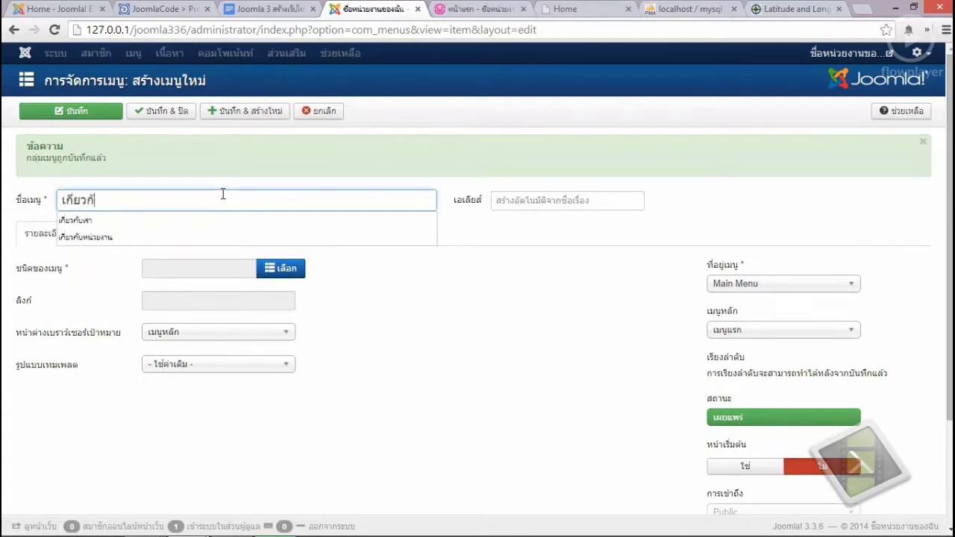
text(ั)
key(Down)
key(Down)
key(Return)
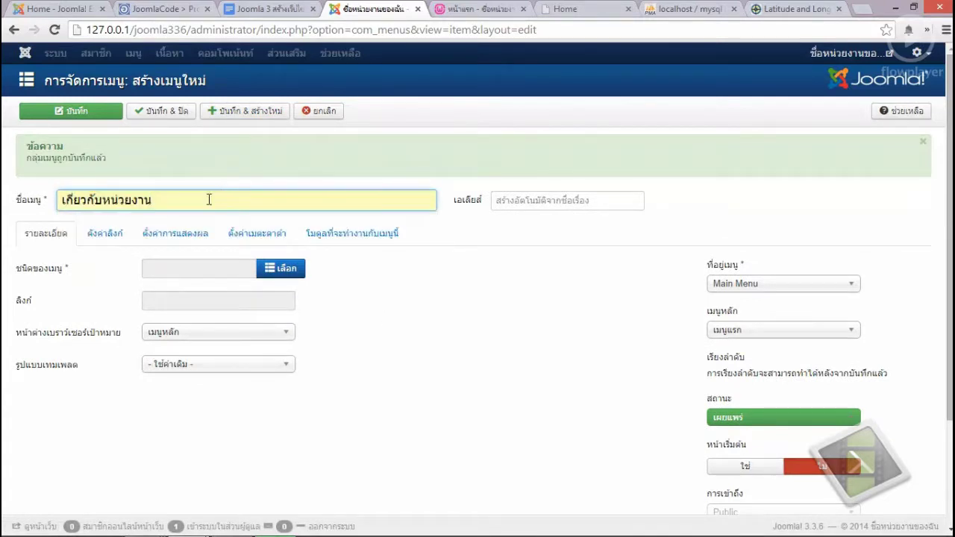
Set the type of the เกี่ยวกับหน่วยงาน menu item to the content type เนื้อหาเดียว.
click(280, 269)
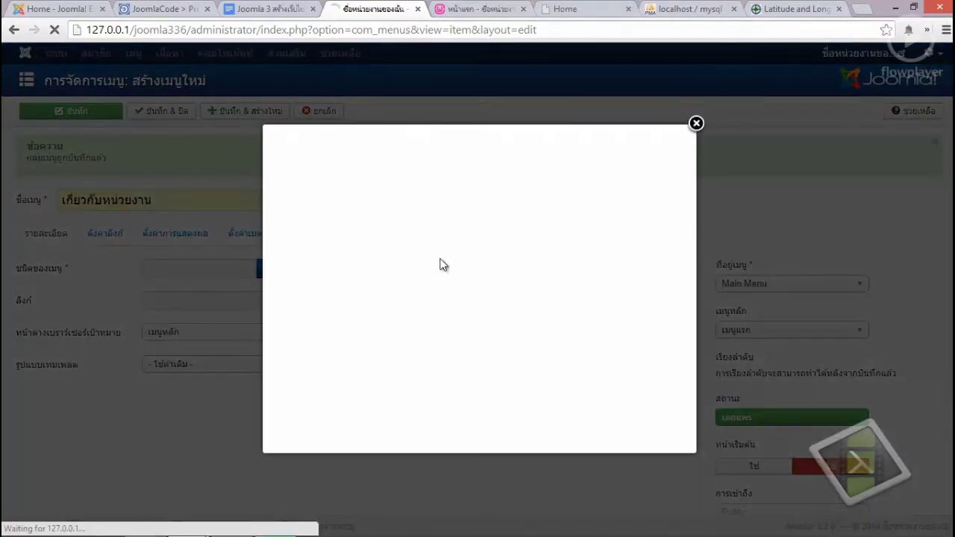
scroll(437, 267, down, 1)
click(327, 343)
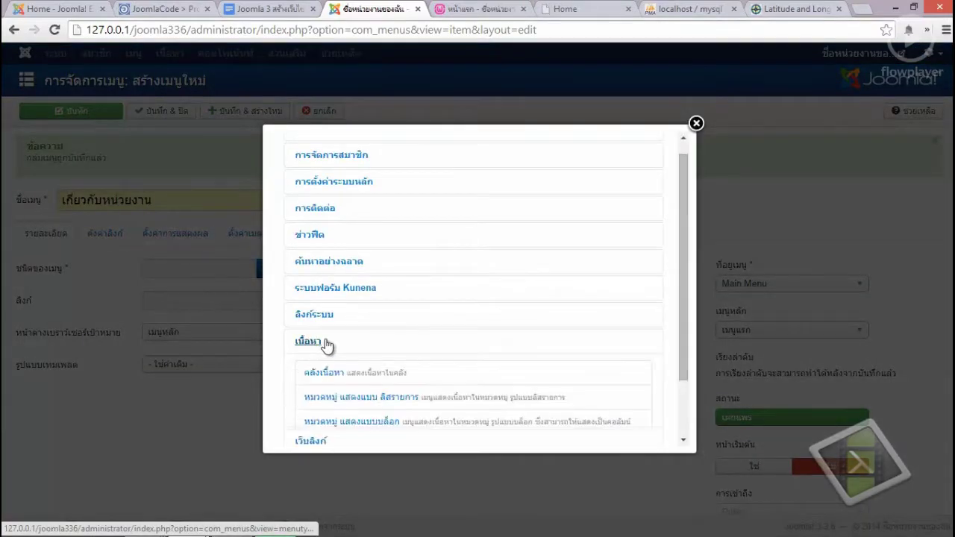
scroll(411, 308, down, 3)
click(335, 279)
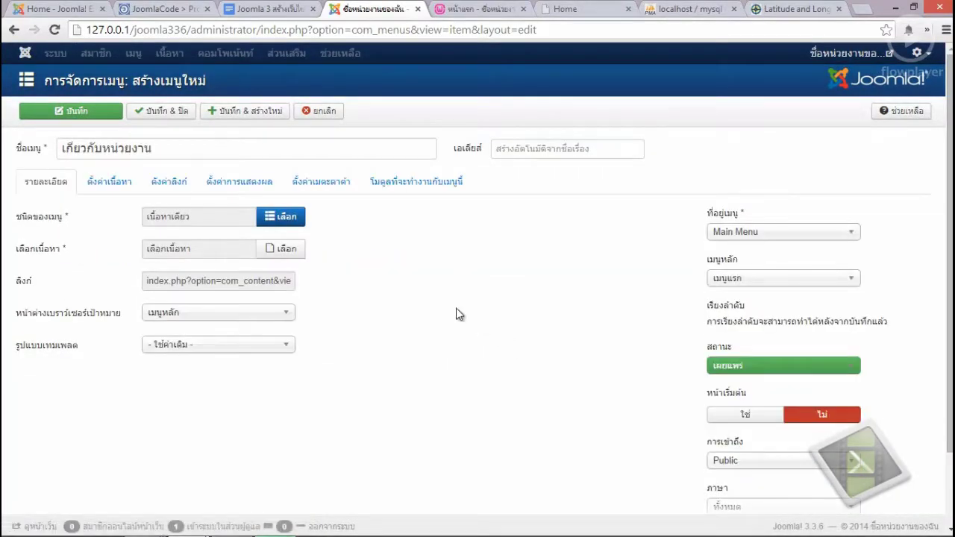
Assign the เกี่ยวกับหน่วยงาน article to this menu item, then save it and start another new item.
click(282, 249)
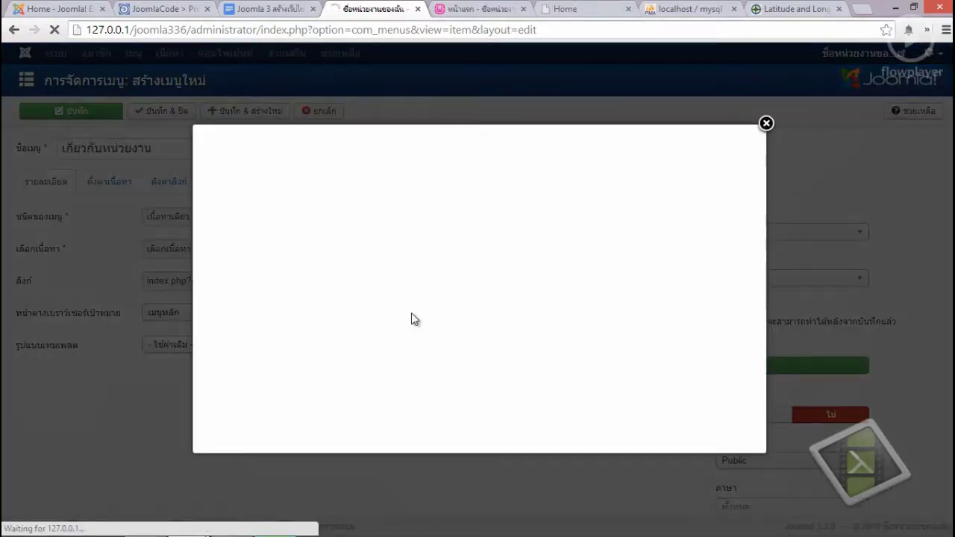
click(237, 258)
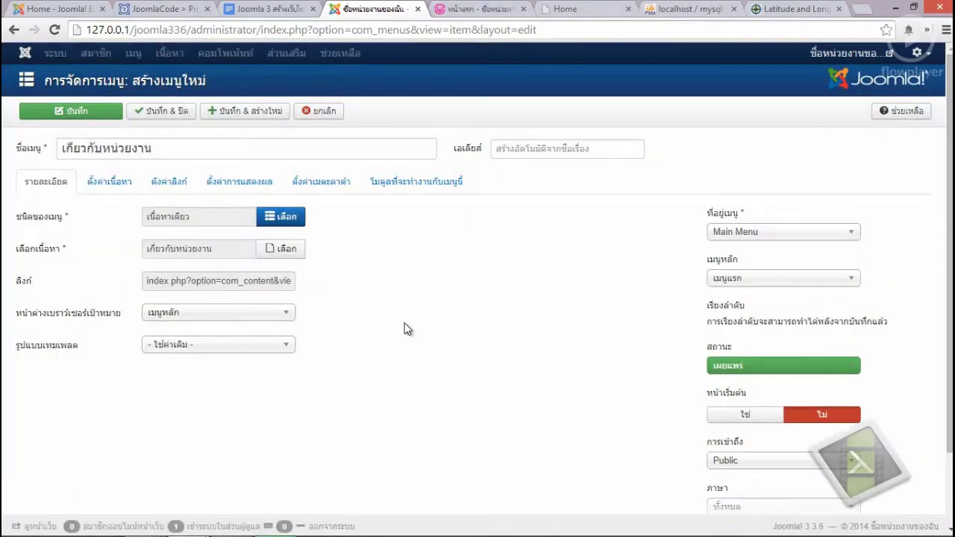
click(248, 113)
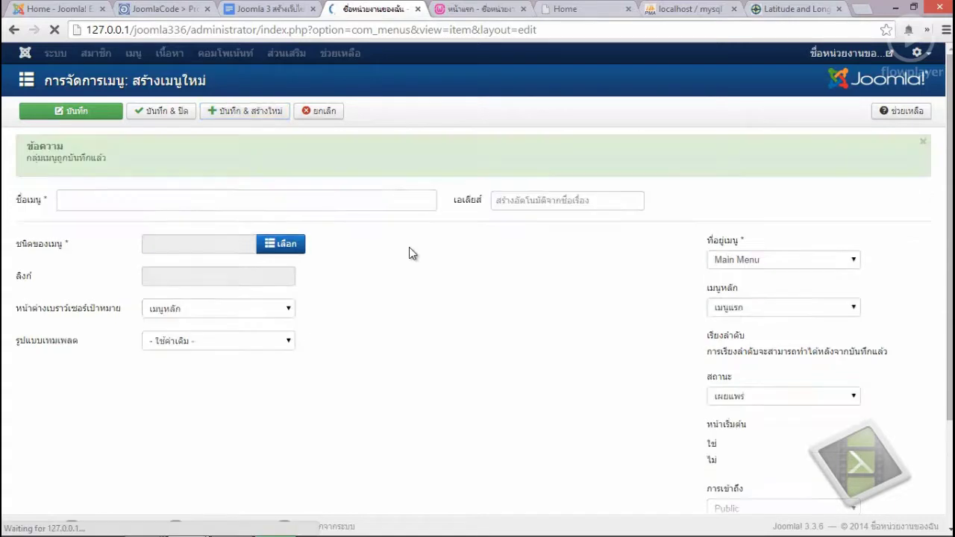
Title the new menu item ติดต่อเรา and set its type to the content type เนื้อหาเดียว.
click(278, 201)
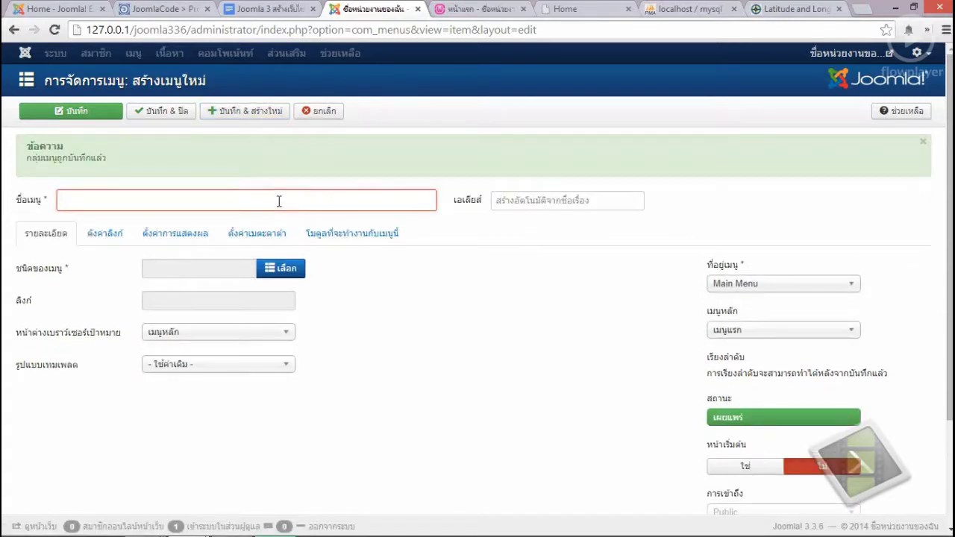
text(ติดด)
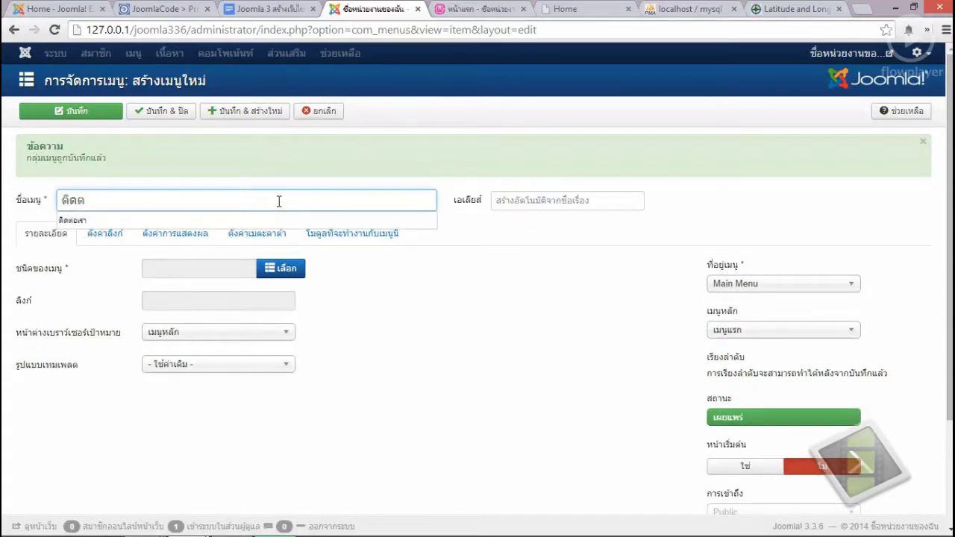
key(Down)
key(Return)
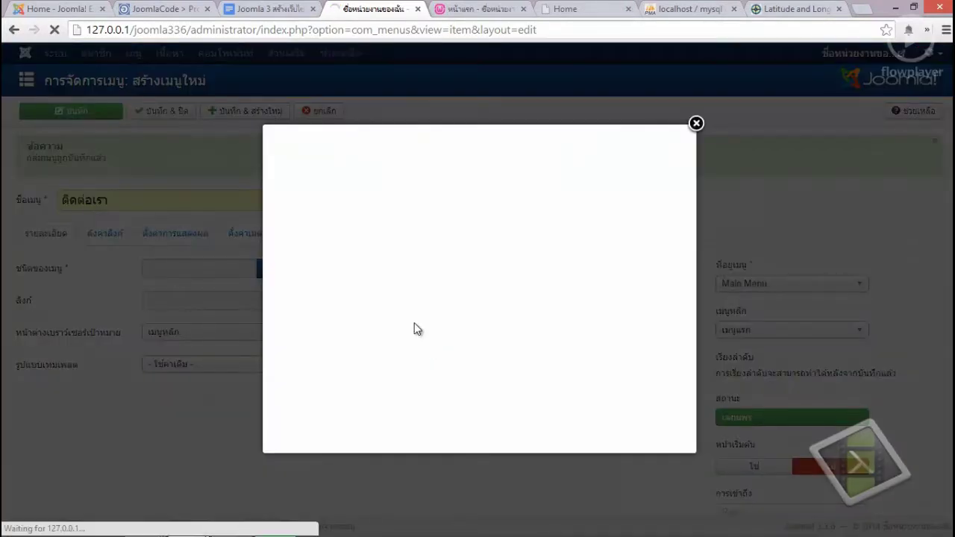
click(306, 359)
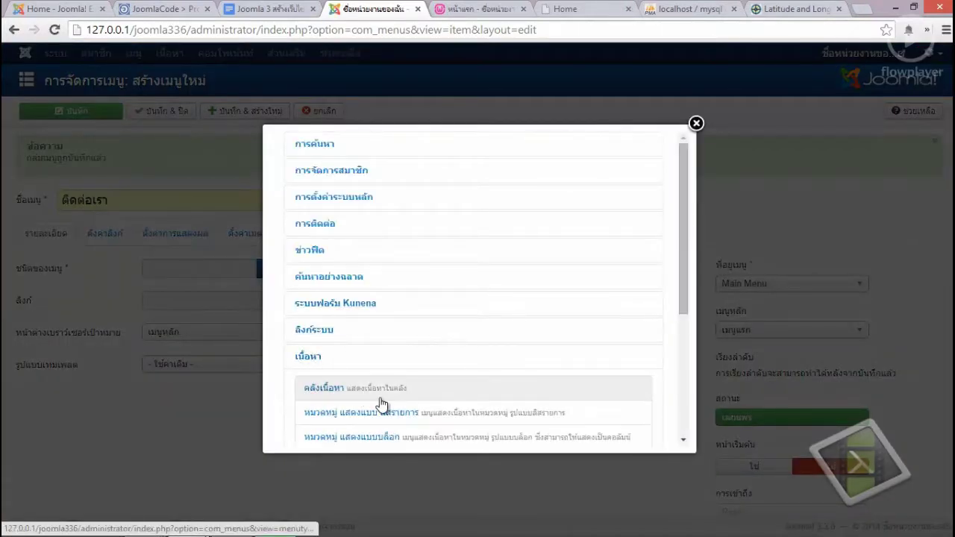
scroll(400, 360, down, 3)
click(367, 302)
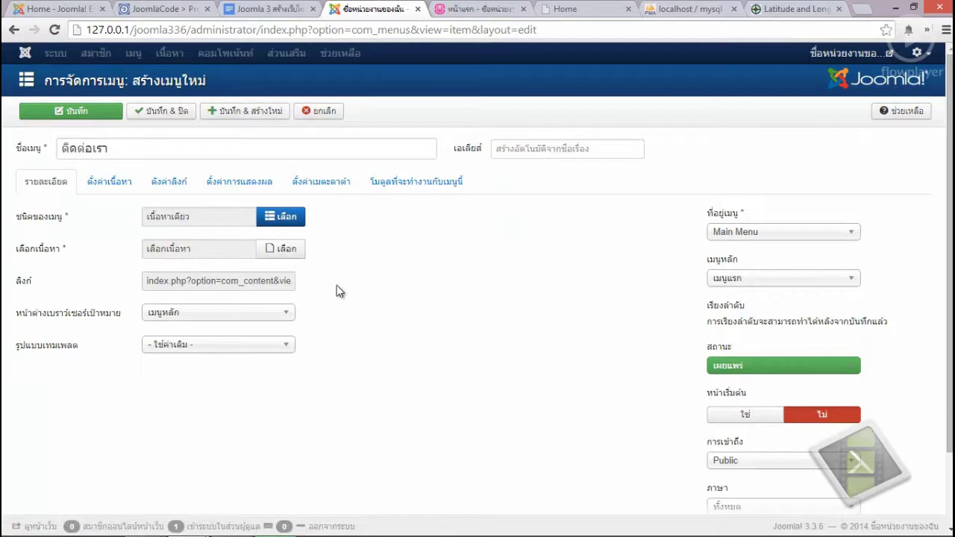
Assign the ติดต่อเรา article to the menu item, then save and close it to return to the Main Menu item list.
click(280, 248)
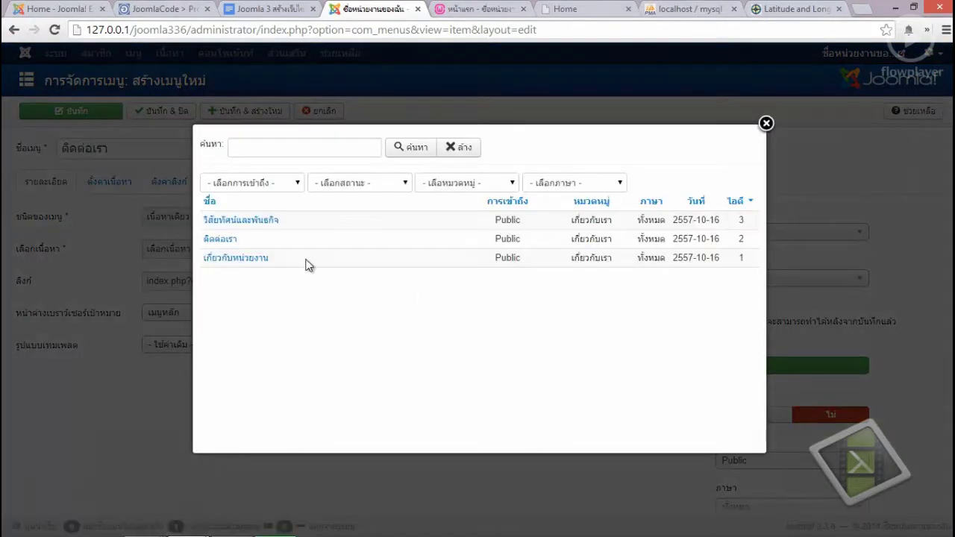
click(221, 240)
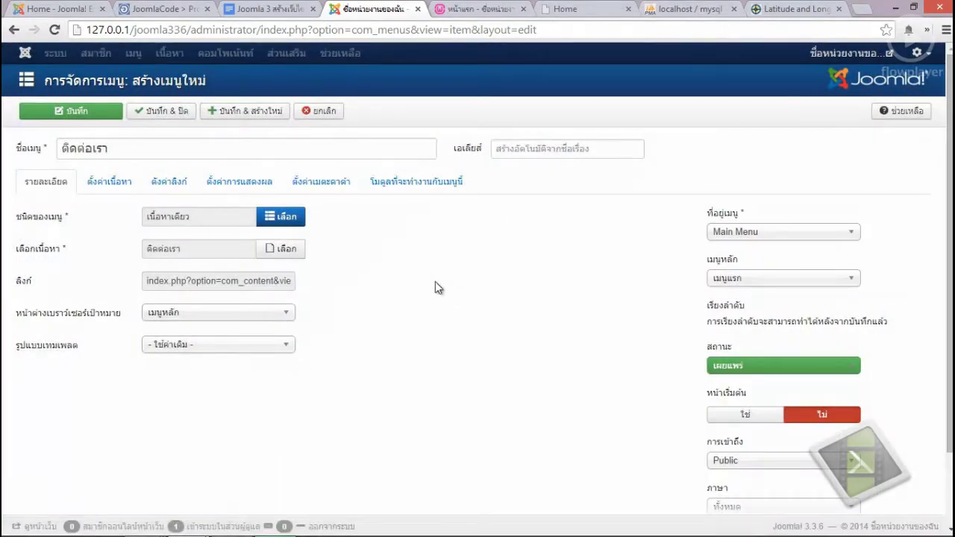
click(162, 112)
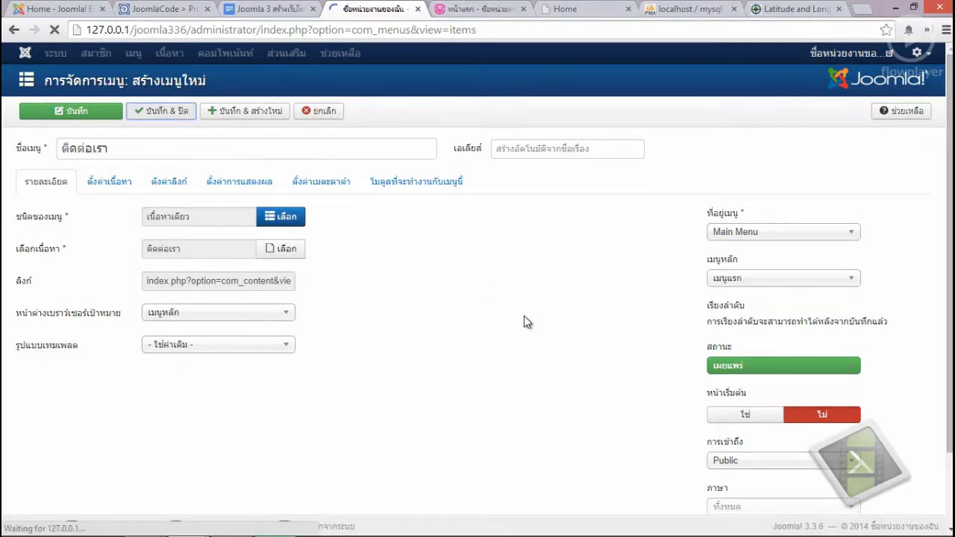
scroll(510, 319, down, 2)
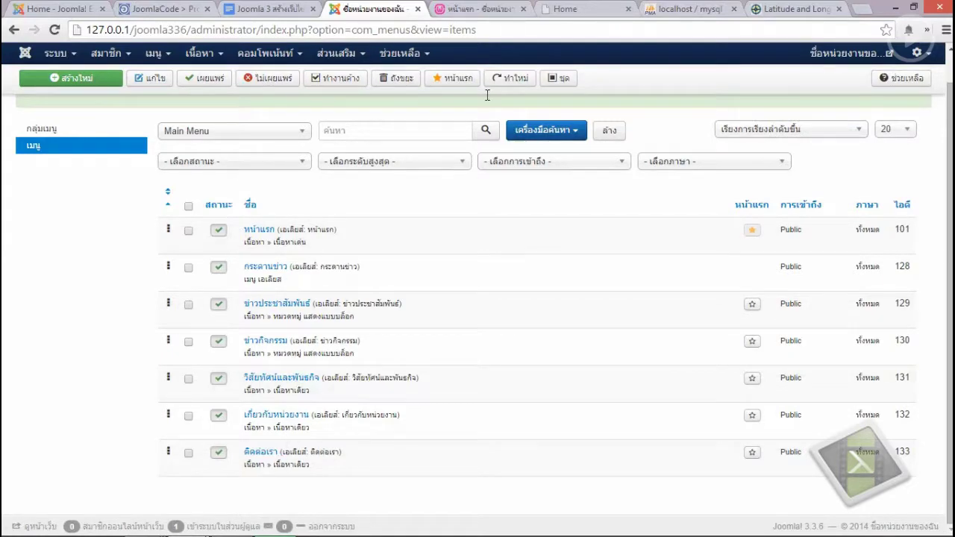
Switch to the public website's home page and reload it to check the items in the เมนูหลัก menu.
click(477, 12)
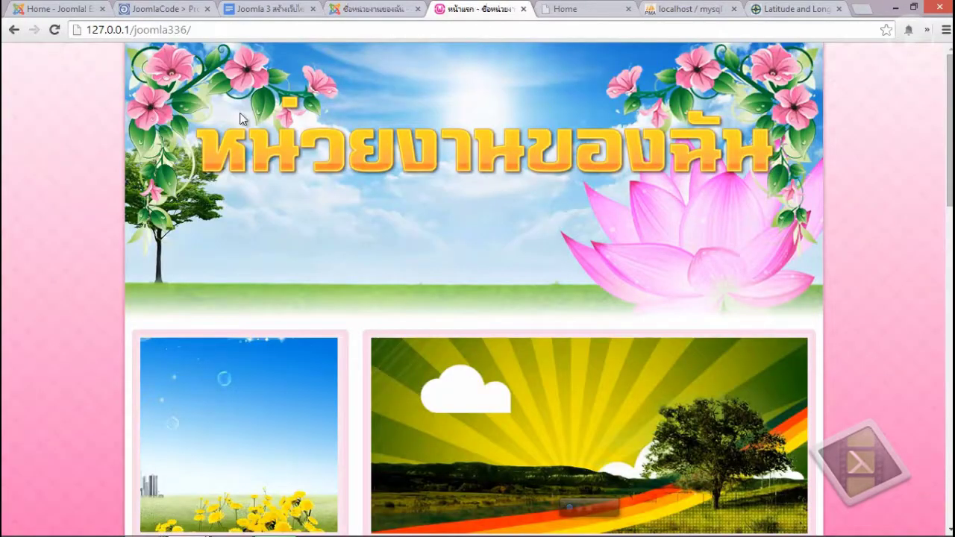
scroll(45, 49, down, 3)
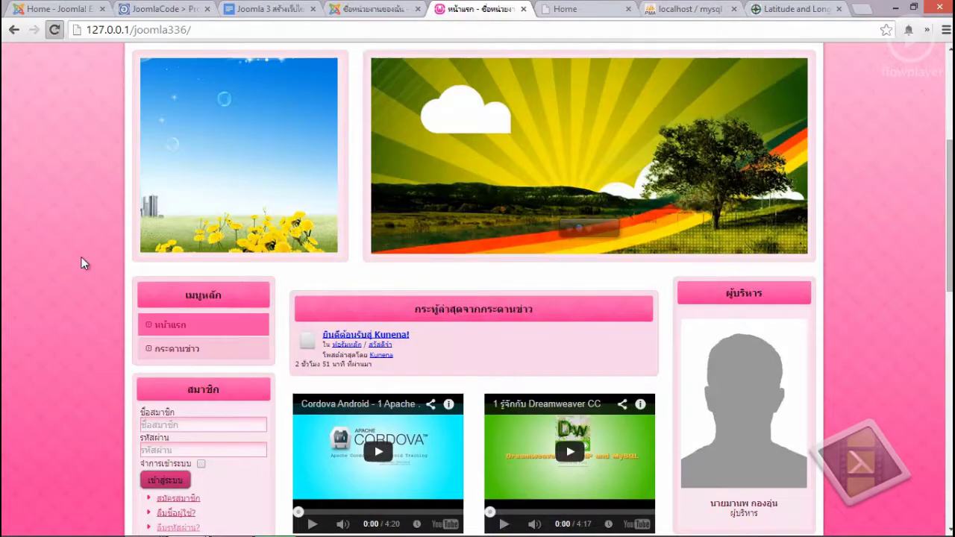
key(F5)
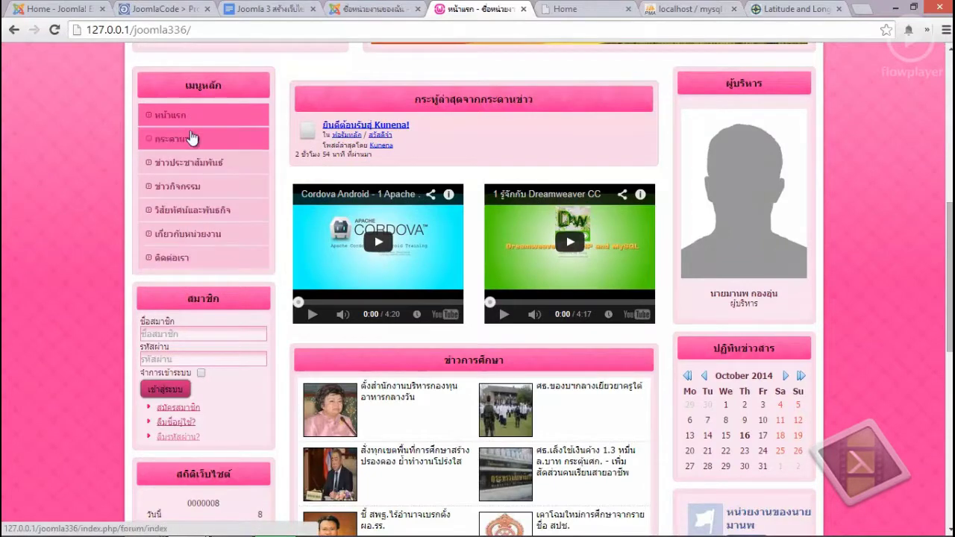
Open the ติดต่อเรา page from the site's main menu and examine its picture, contact details and map.
click(173, 262)
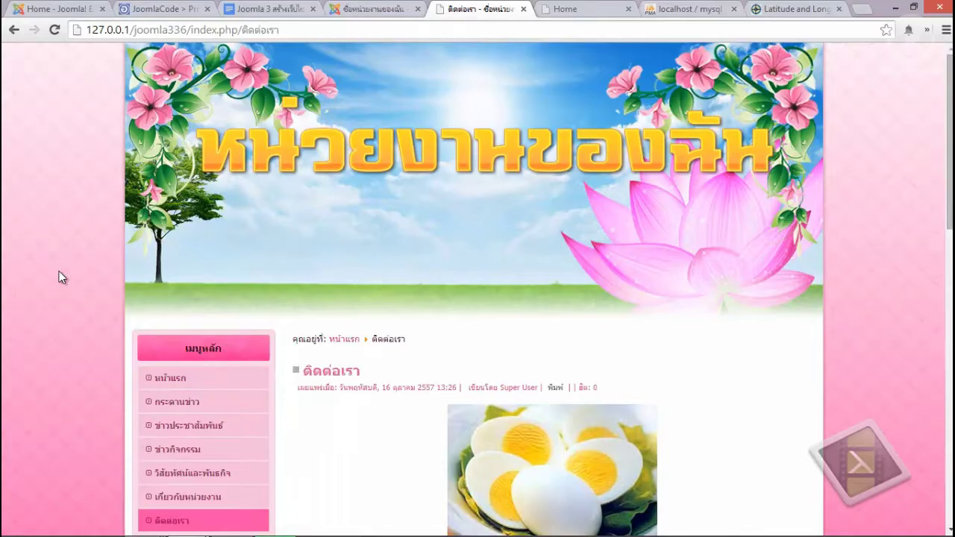
scroll(84, 289, down, 4)
scroll(88, 248, down, 3)
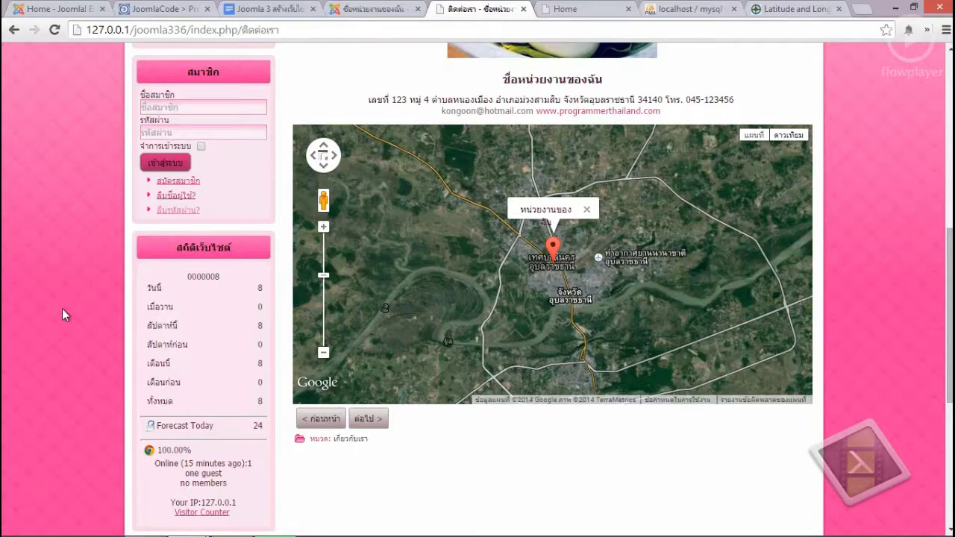
scroll(62, 308, up, 3)
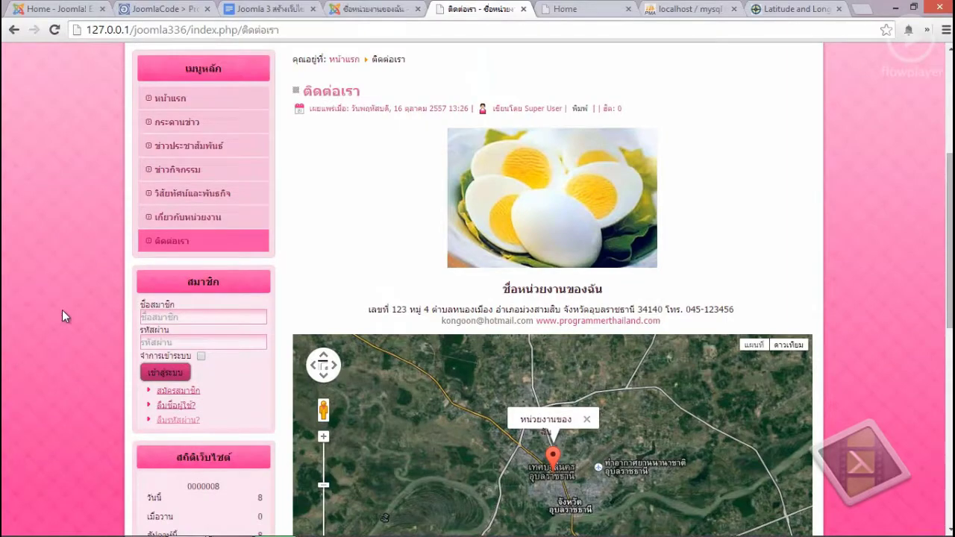
scroll(49, 306, down, 5)
scroll(50, 304, up, 6)
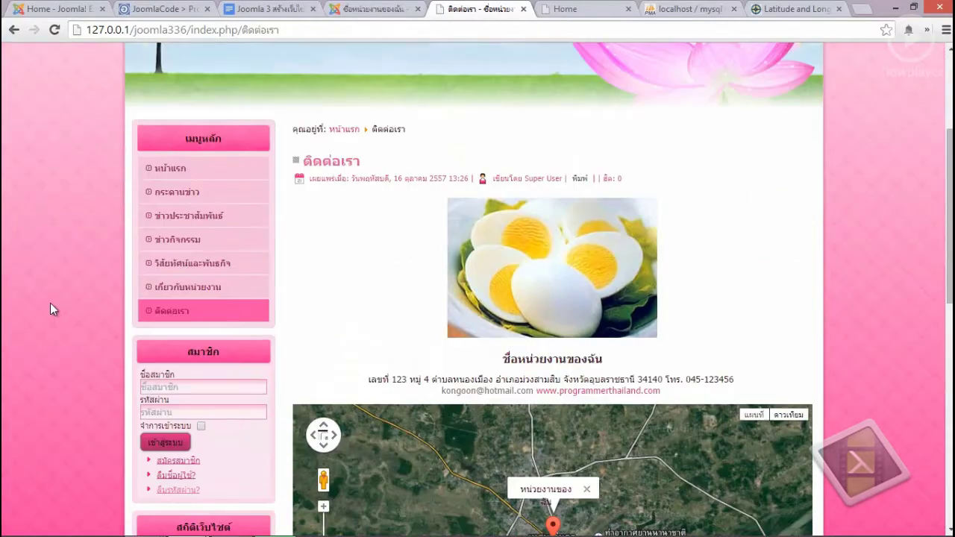
scroll(52, 302, down, 6)
scroll(98, 193, up, 5)
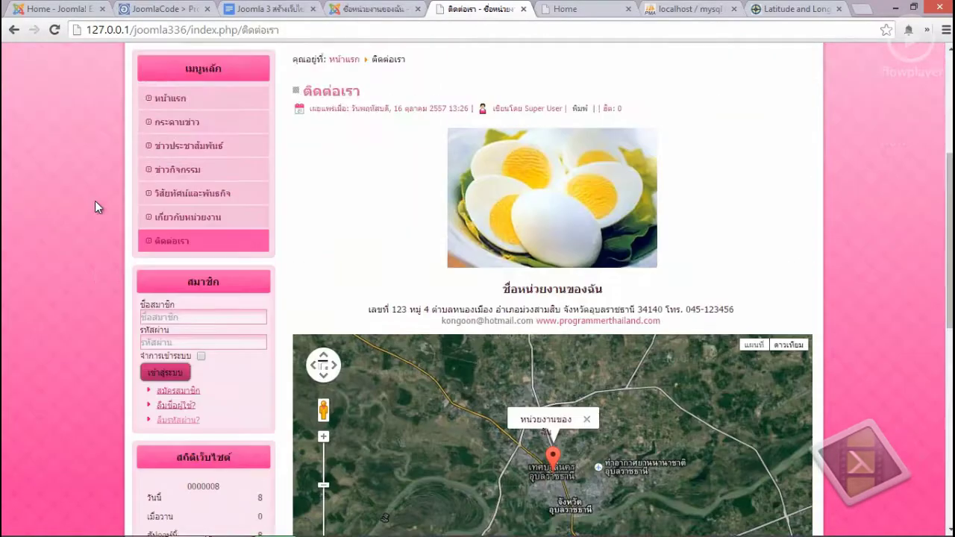
View the เกี่ยวกับหน่วยงาน page and the วิสัยทัศน์และพันธกิจ page through the site's main menu to check their articles.
click(191, 216)
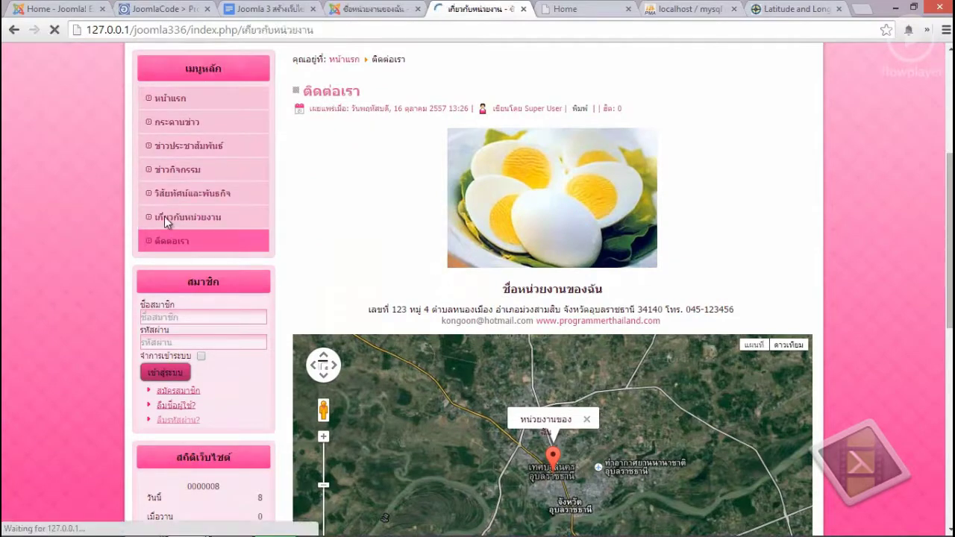
scroll(123, 249, down, 4)
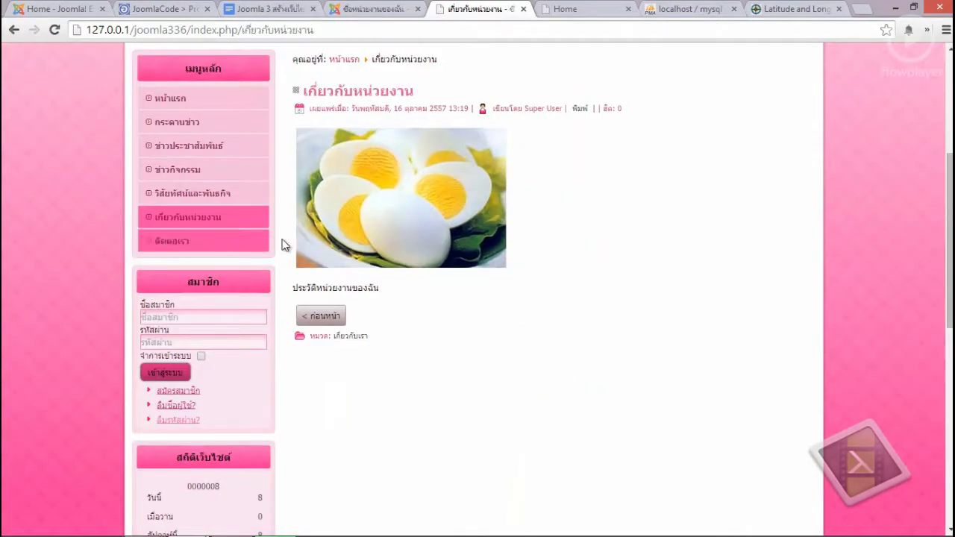
scroll(793, 381, up, 2)
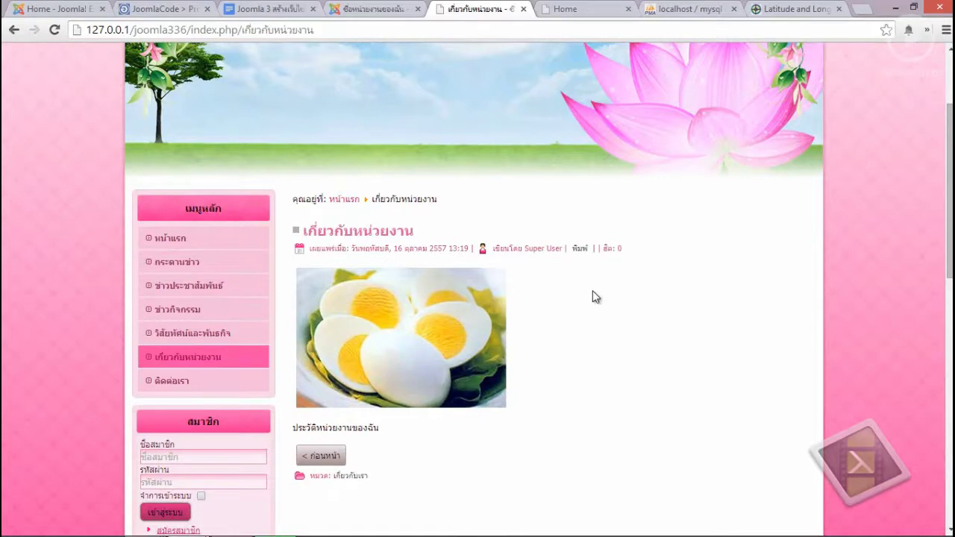
click(185, 333)
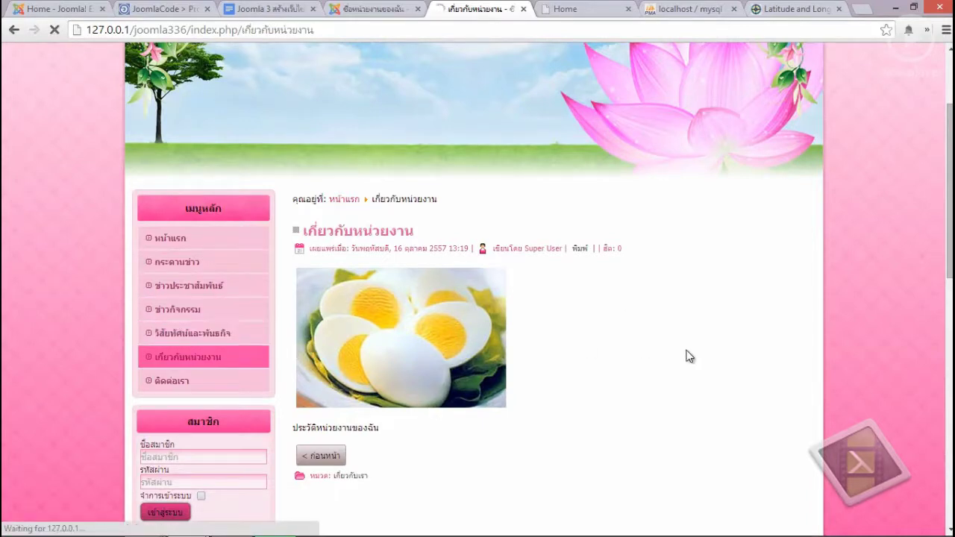
scroll(747, 312, down, 4)
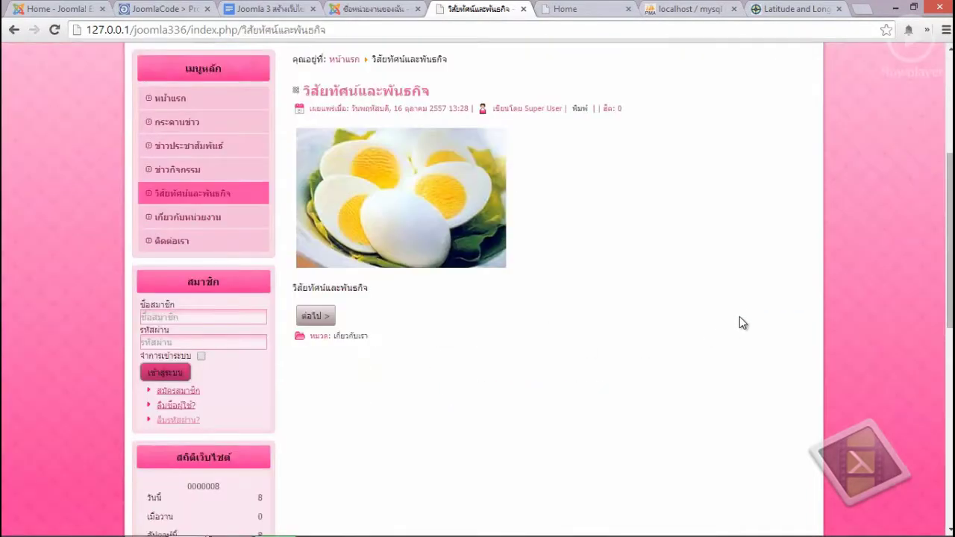
scroll(732, 317, up, 2)
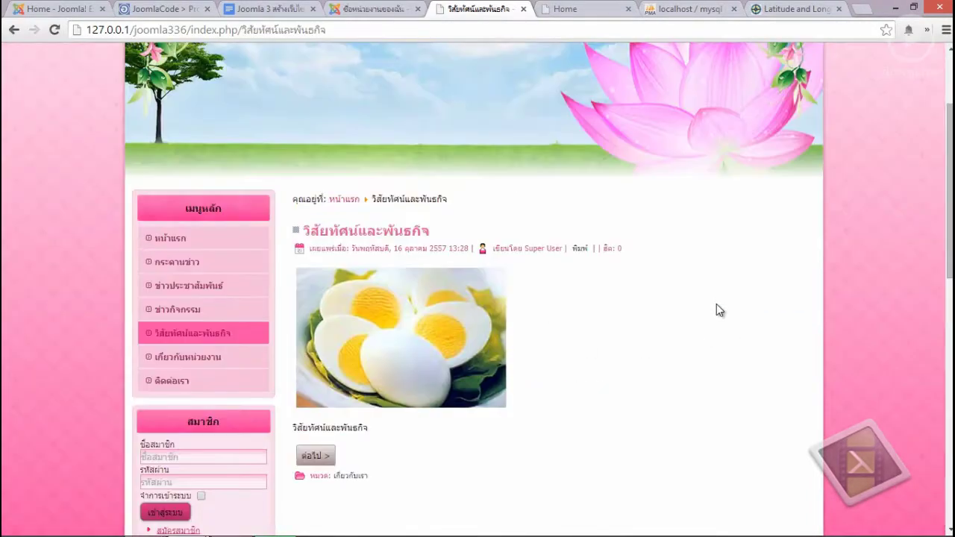
View the ข่าวกิจกรรม and ข่าวประชาสัมพันธ์ news category pages through the site's main menu to check their content.
click(166, 309)
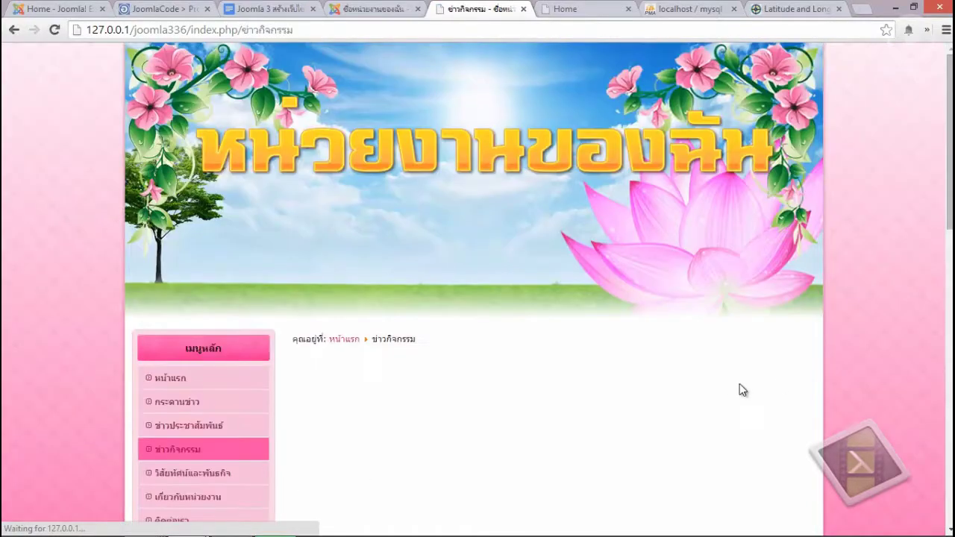
scroll(448, 75, down, 4)
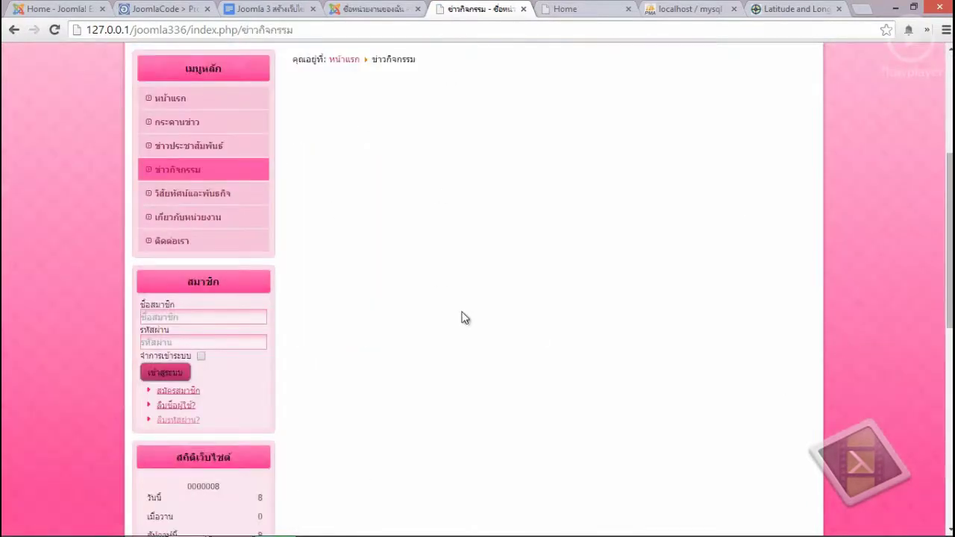
scroll(401, 259, up, 1)
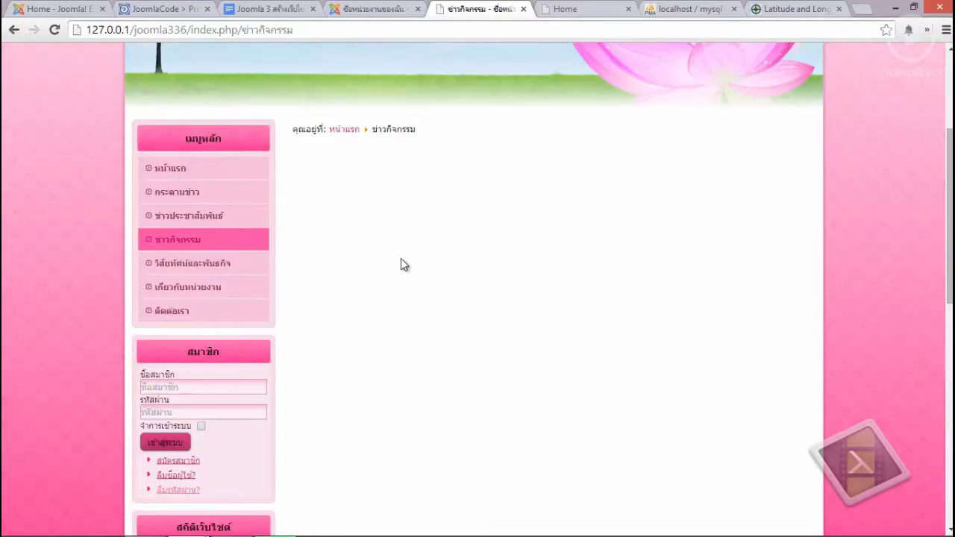
click(187, 216)
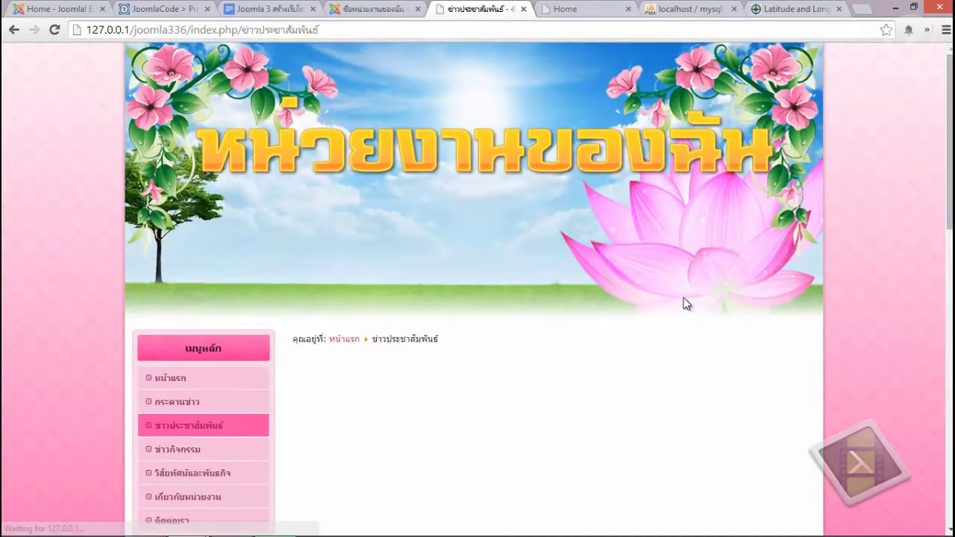
scroll(747, 295, down, 2)
scroll(586, 335, up, 2)
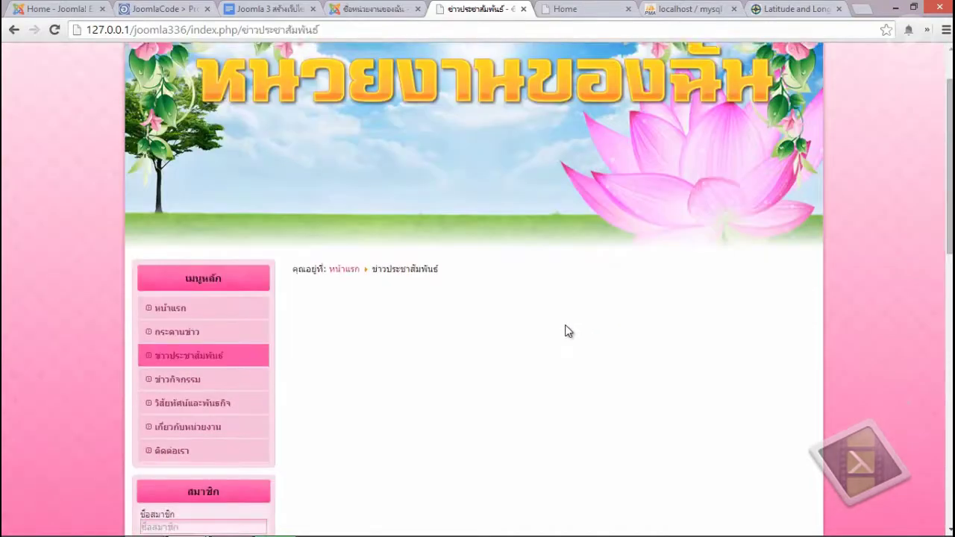
scroll(458, 172, down, 3)
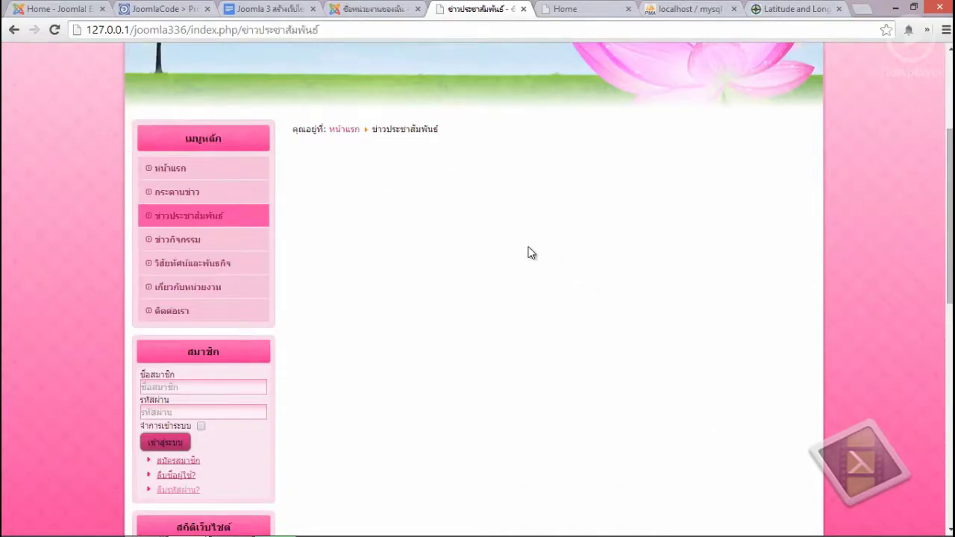